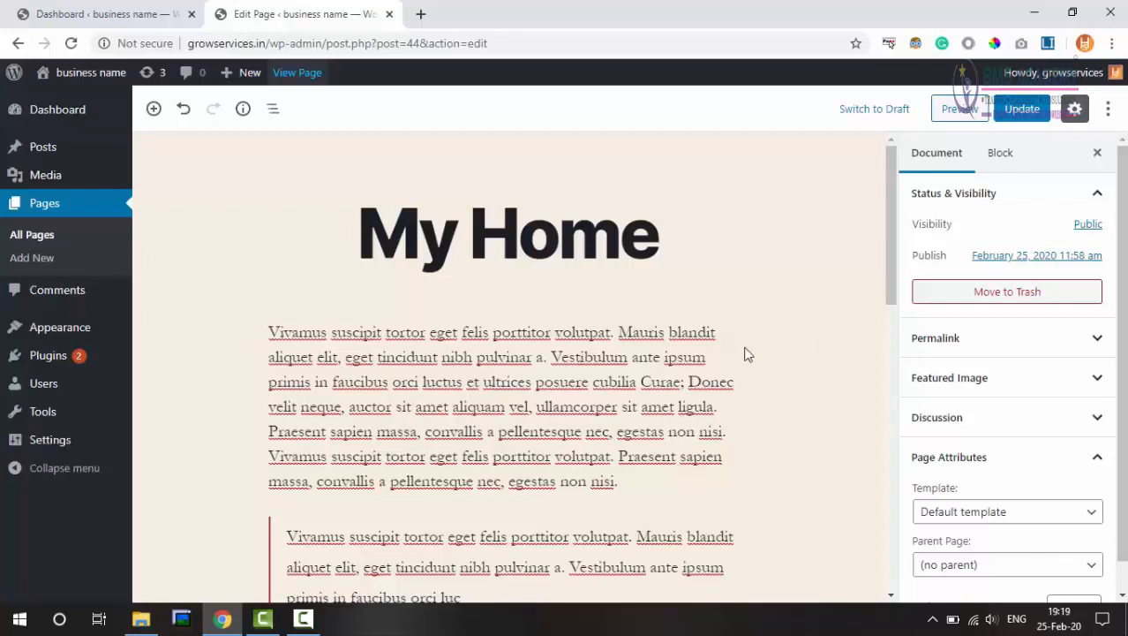
- Add a new paragraph reading "haelgokja;elk" directly below the page title
{"action": "left_click", "coordinate": [668, 245]}
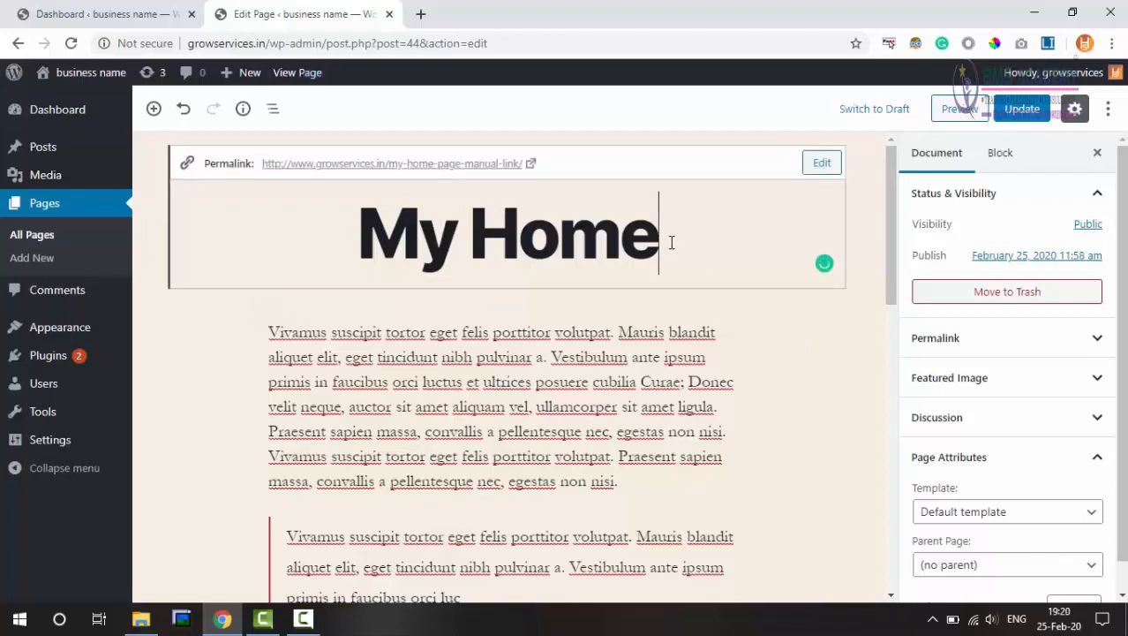
{"action": "key", "text": "Return"}
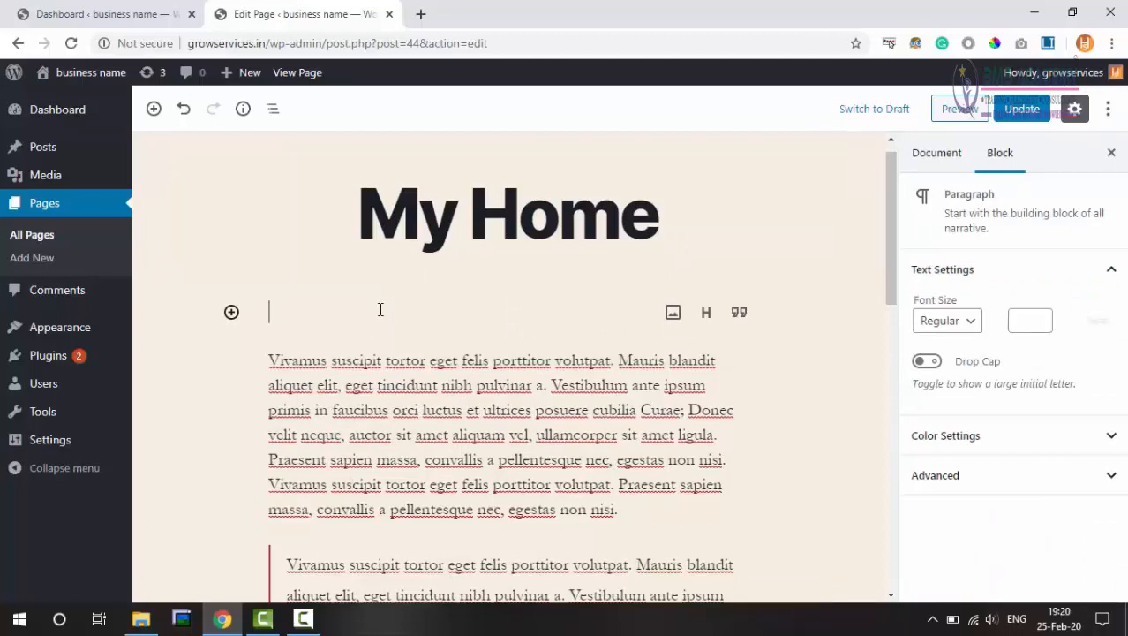
{"action": "type", "text": "haelgokja;elk"}
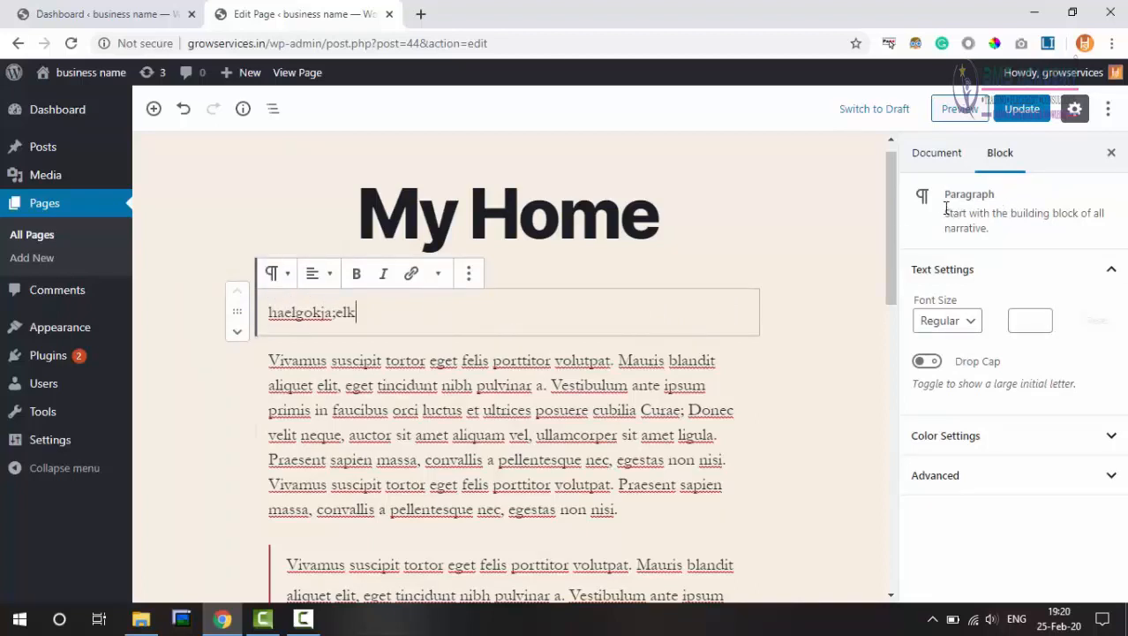
- Examine the new paragraph's block type, its description and the block types it can be transformed to
{"action": "left_click_drag", "start_coordinate": [943, 213], "coordinate": [990, 229]}
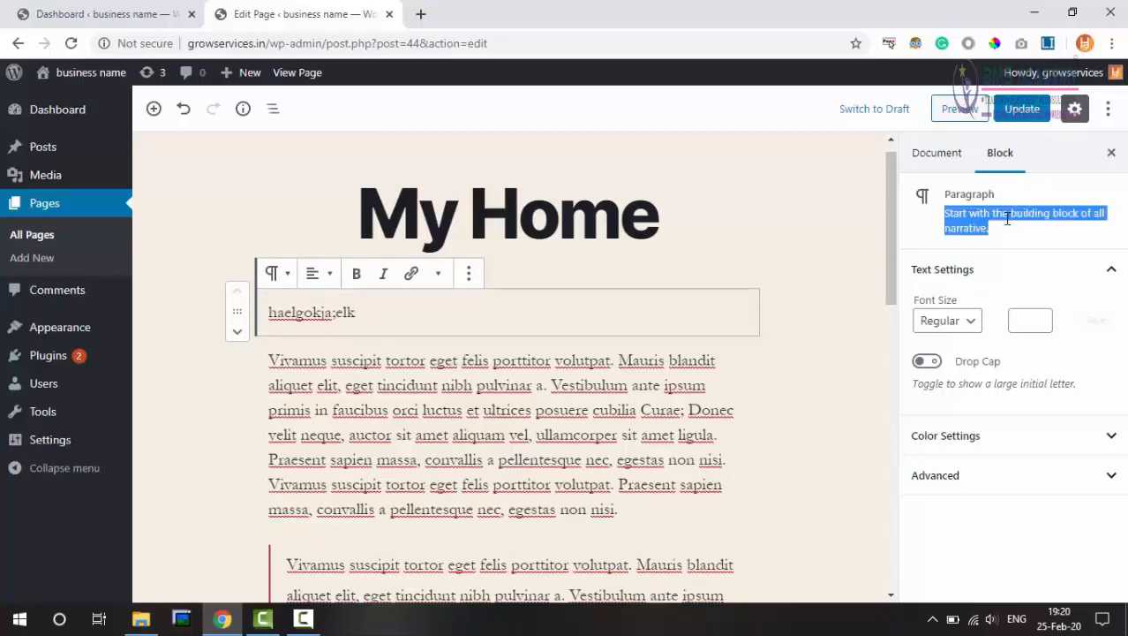
{"action": "left_click", "coordinate": [989, 230]}
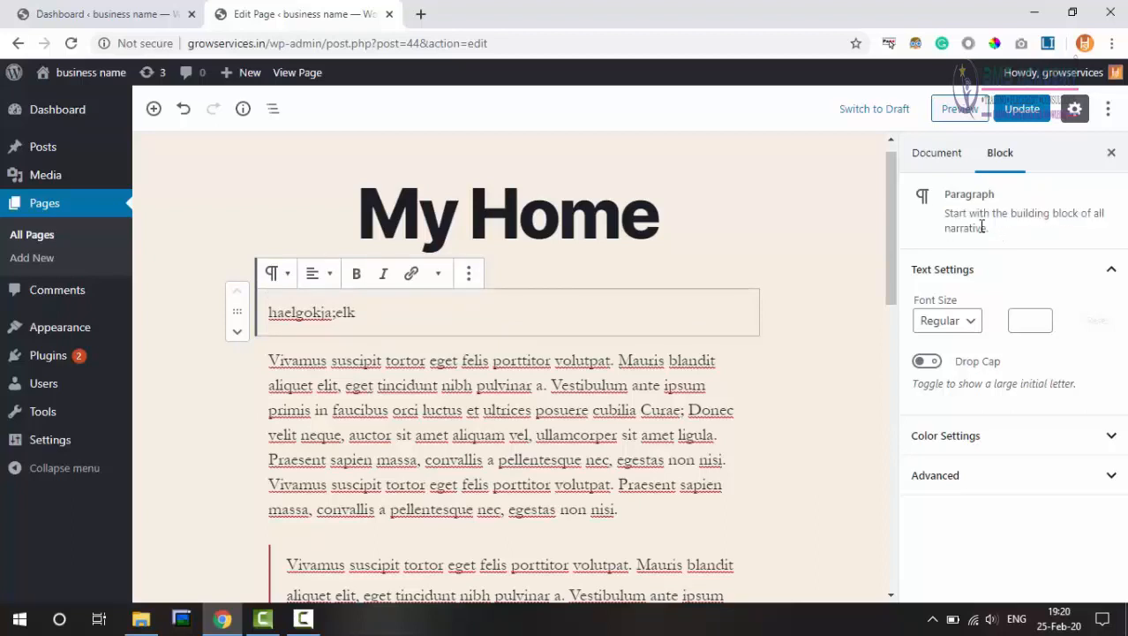
{"action": "left_click_drag", "start_coordinate": [945, 195], "coordinate": [978, 195]}
{"action": "left_click", "coordinate": [368, 311]}
{"action": "left_click", "coordinate": [276, 272]}
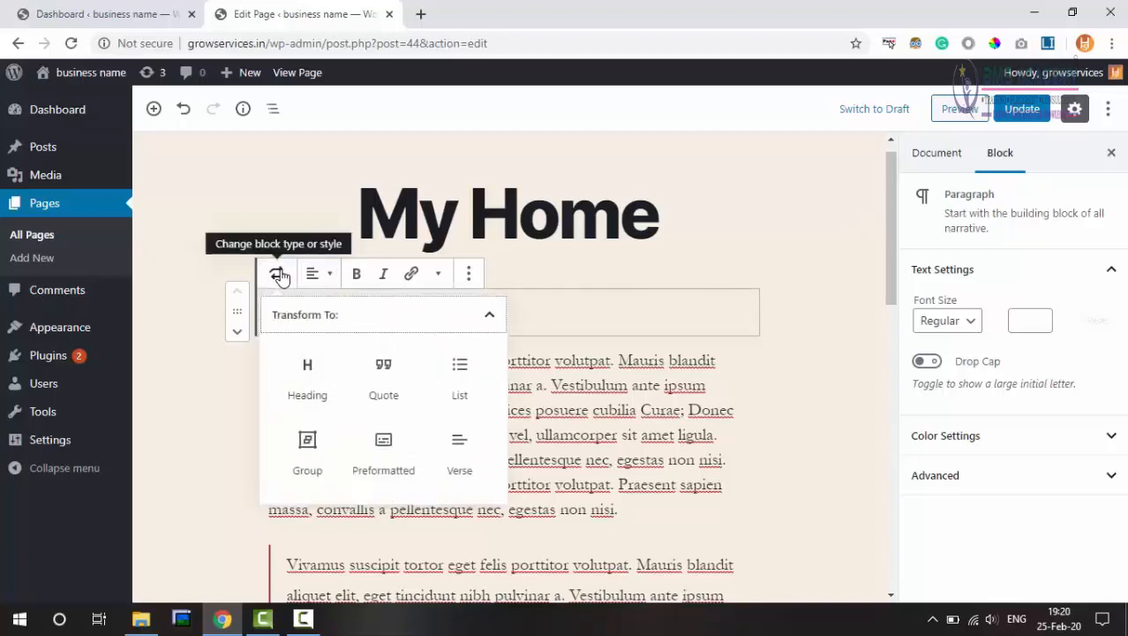
{"action": "left_click", "coordinate": [580, 304]}
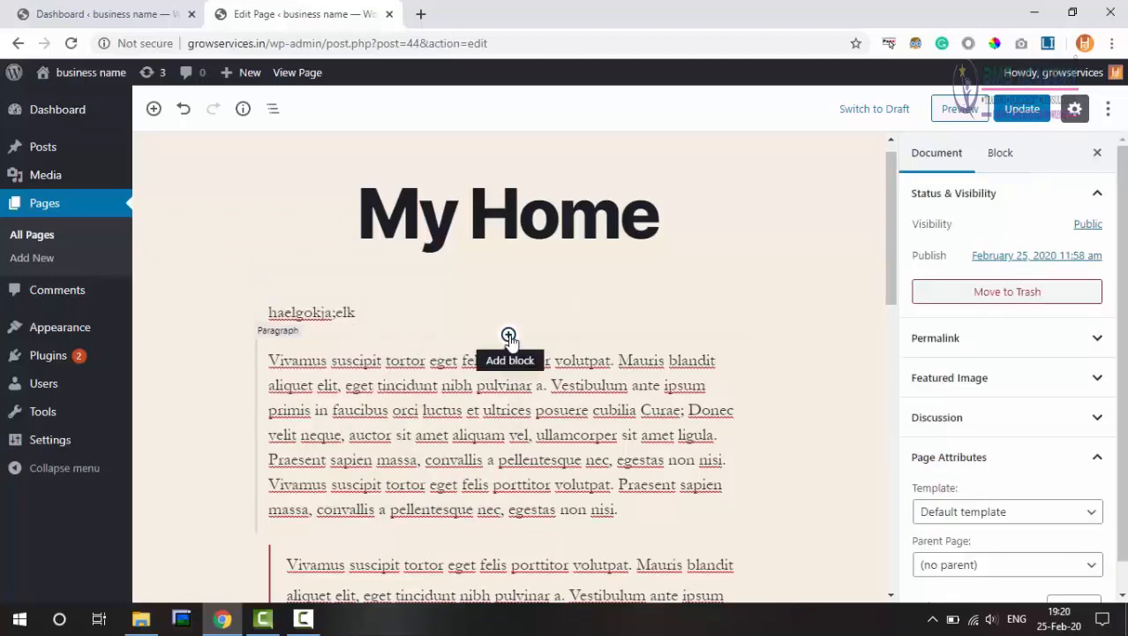
- Insert a Heading block between the new paragraph and the Vivamus paragraph, and remove that block again
{"action": "left_click", "coordinate": [508, 336]}
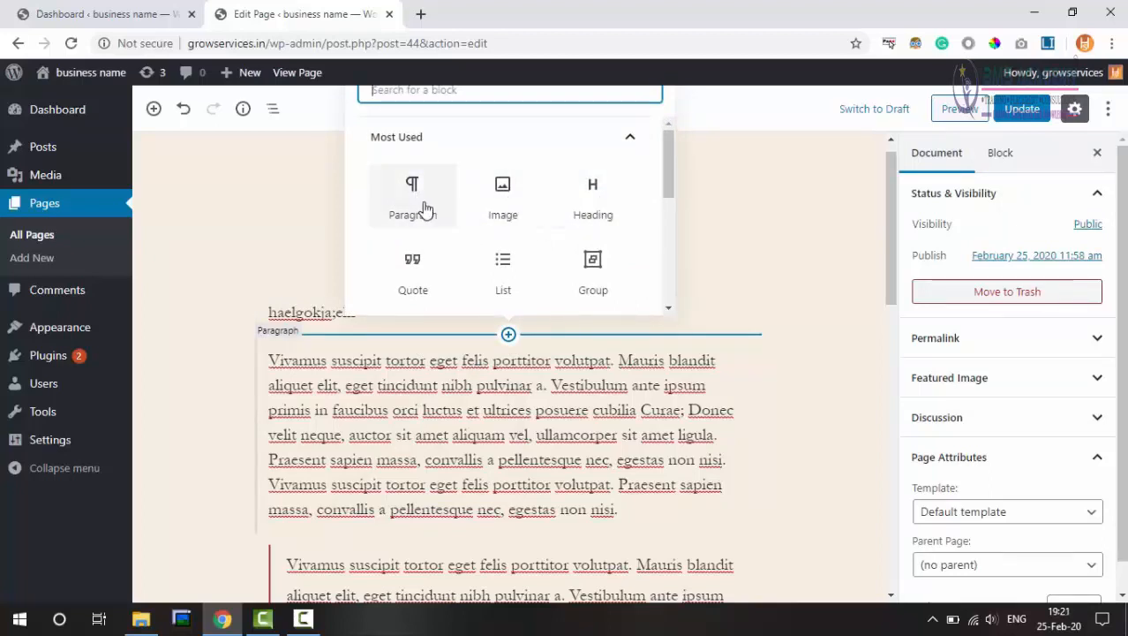
{"action": "left_click", "coordinate": [602, 208]}
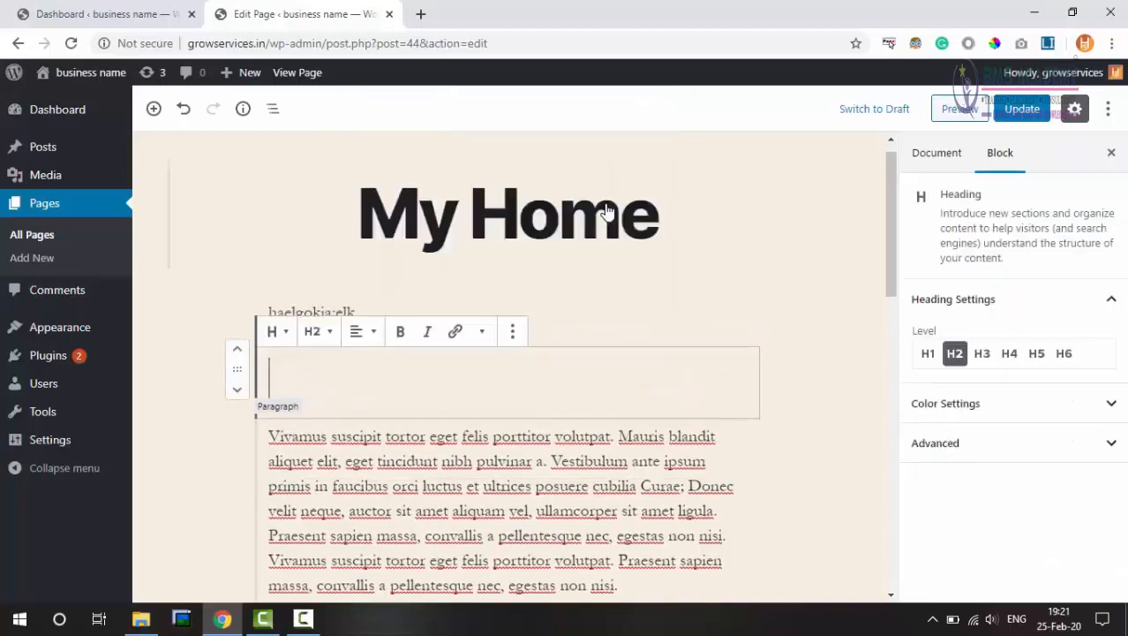
{"action": "left_click", "coordinate": [512, 331]}
{"action": "left_click", "coordinate": [574, 594]}
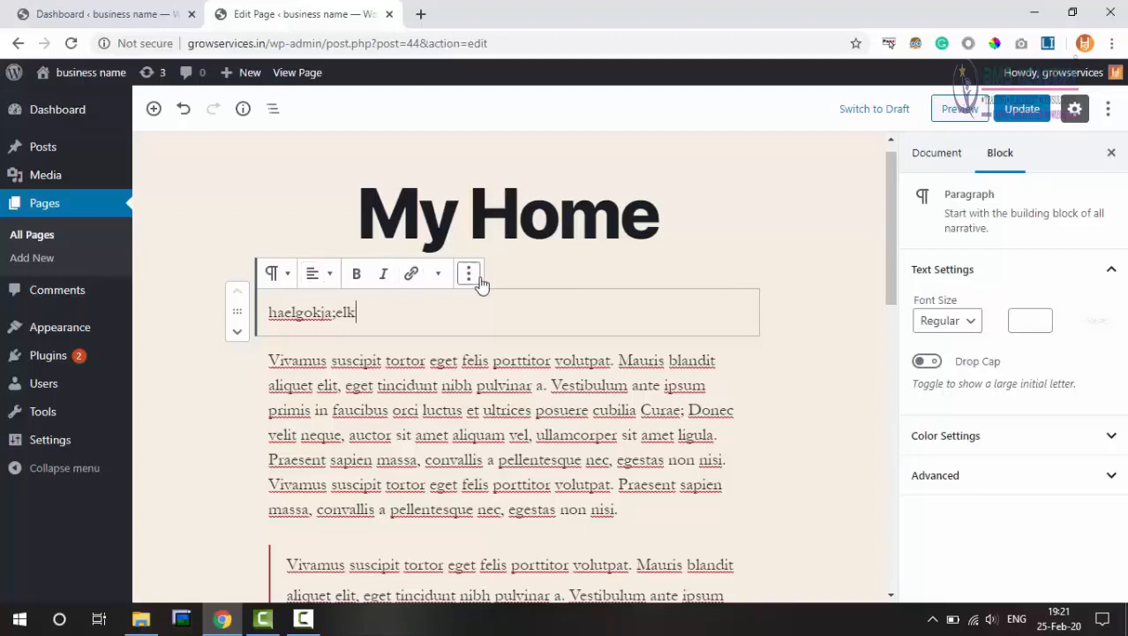
- Try centre alignment on the "haelgokja;elk" paragraph and return it to left alignment
{"action": "left_click", "coordinate": [320, 272]}
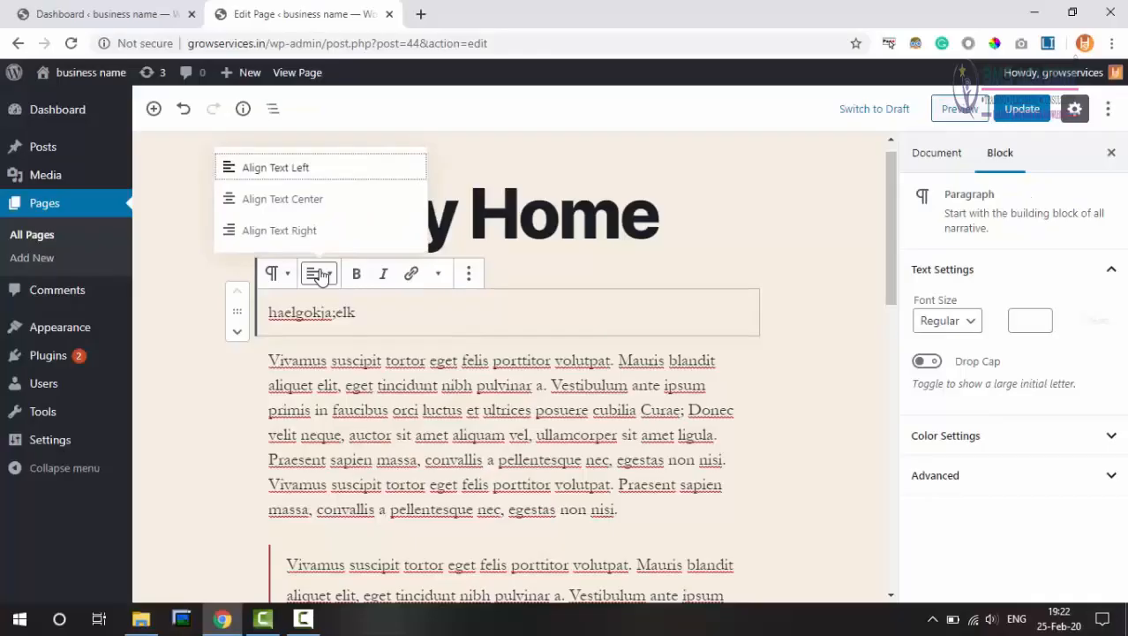
{"action": "left_click", "coordinate": [298, 196]}
{"action": "left_click", "coordinate": [319, 273]}
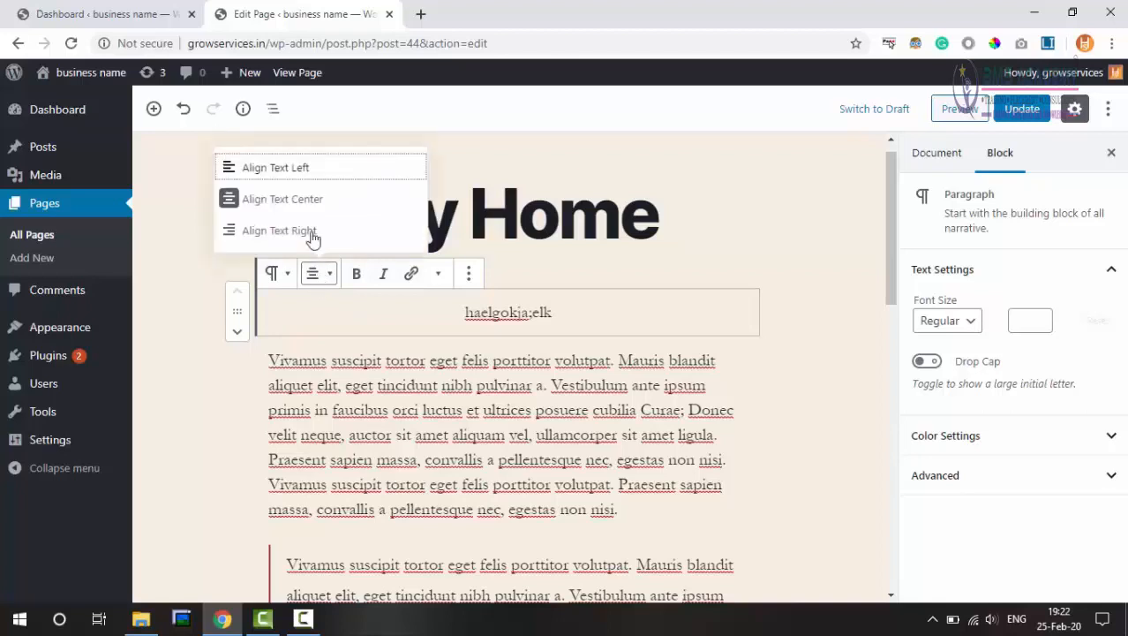
{"action": "left_click", "coordinate": [298, 176]}
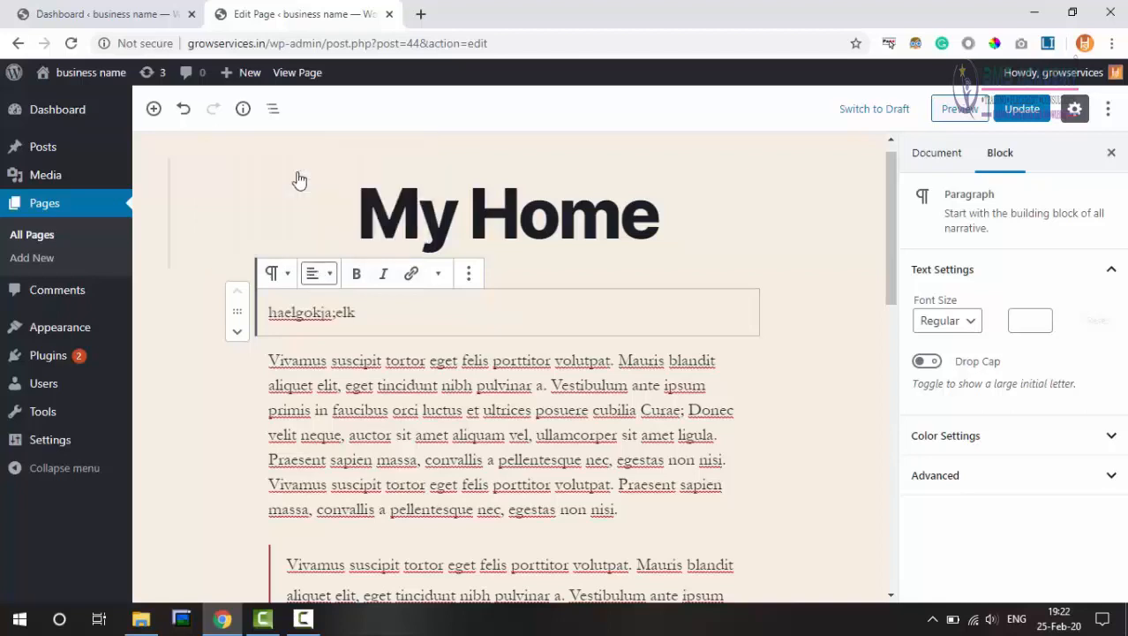
- Make the part "lgokja;elk" of the new paragraph bold
{"action": "left_click", "coordinate": [357, 273]}
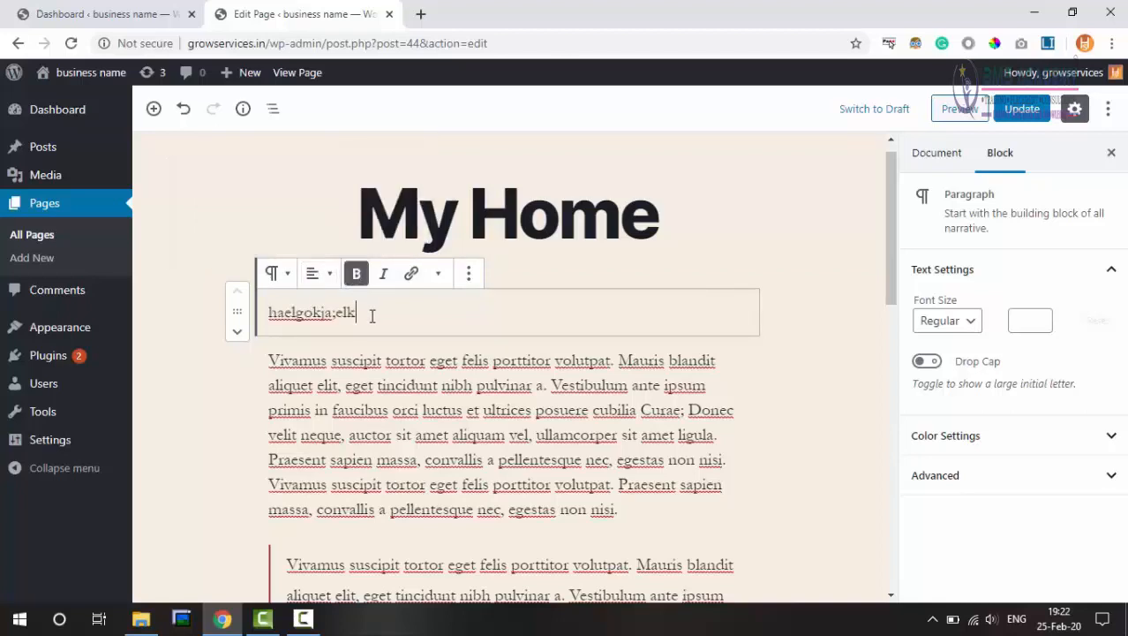
{"action": "left_click_drag", "start_coordinate": [357, 314], "coordinate": [297, 313]}
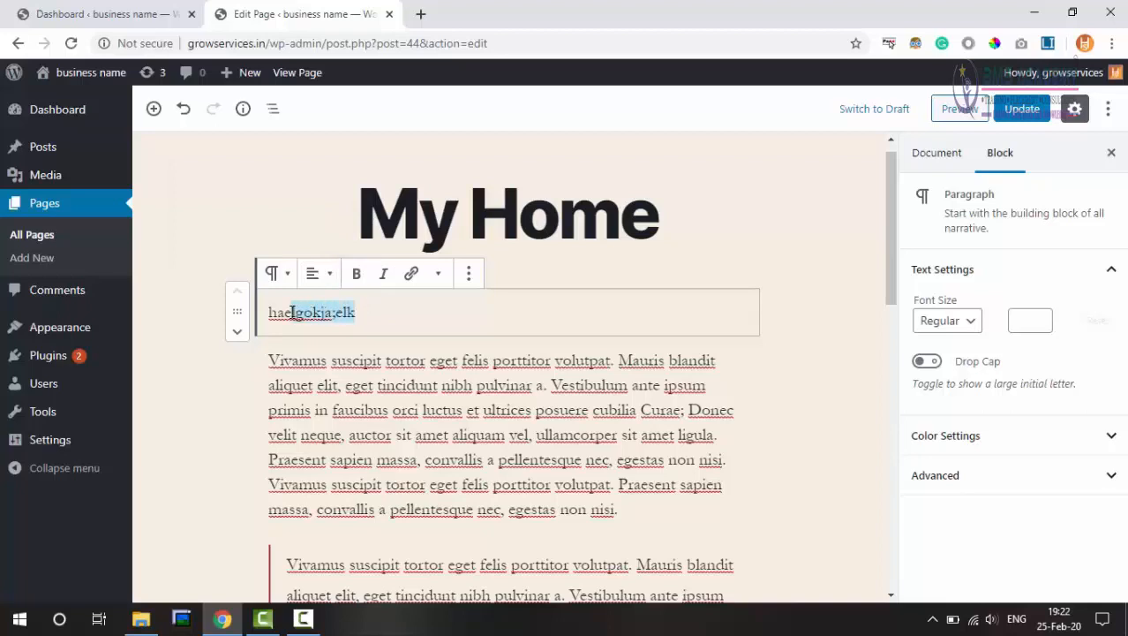
{"action": "left_click", "coordinate": [356, 274]}
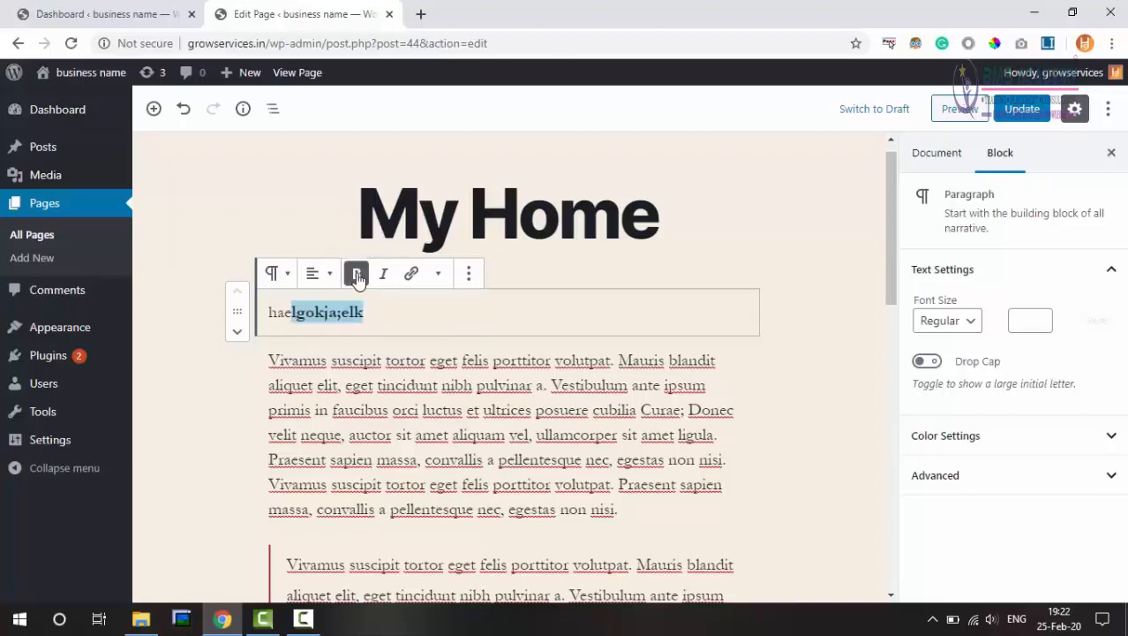
{"action": "left_click", "coordinate": [389, 320]}
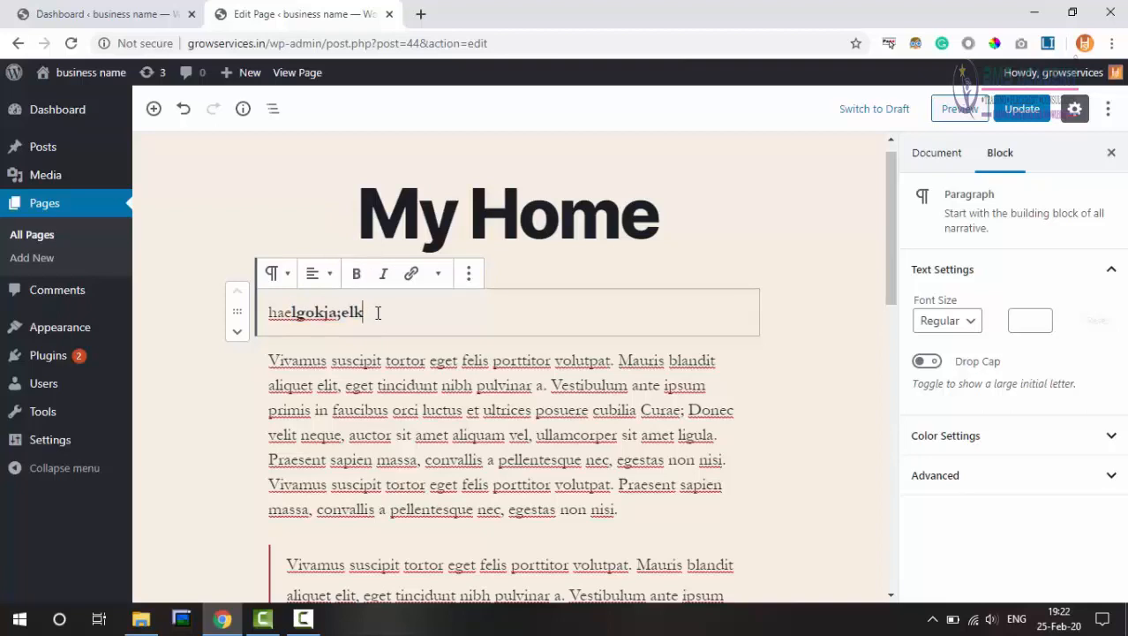
- Italicize the ending ";elk" of the bold text in the new paragraph
{"action": "left_click_drag", "start_coordinate": [381, 313], "coordinate": [291, 312]}
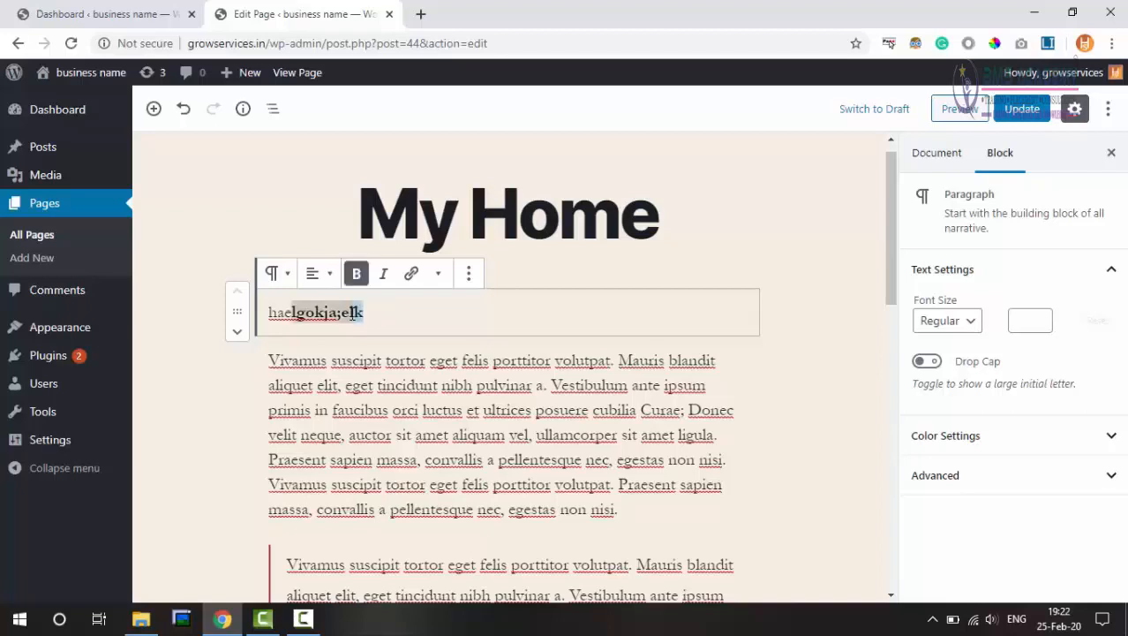
{"action": "left_click", "coordinate": [384, 274]}
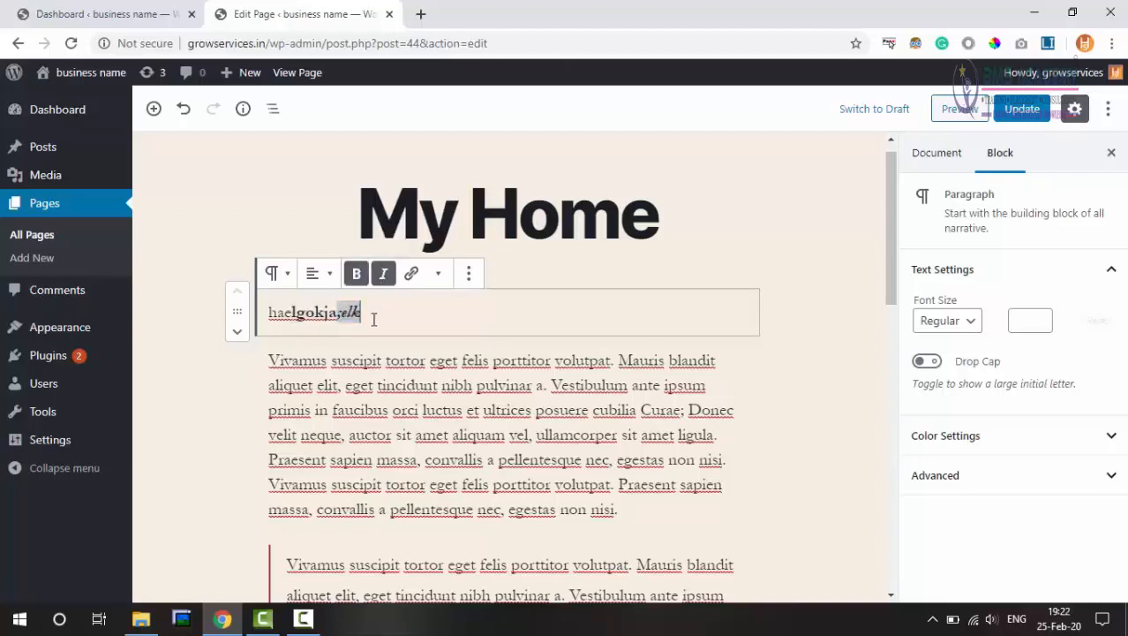
{"action": "left_click", "coordinate": [374, 320]}
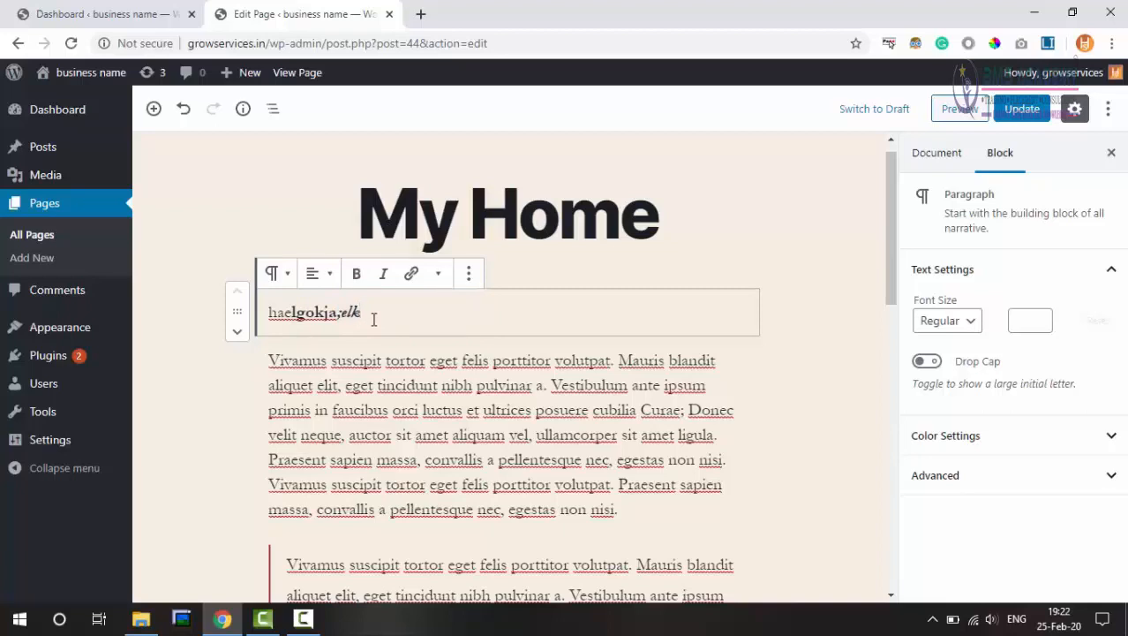
- Link the bold text "lgokja;elk" to "#", undo the accidental removal of the linked text, and check the link
{"action": "left_click_drag", "start_coordinate": [377, 315], "coordinate": [292, 314]}
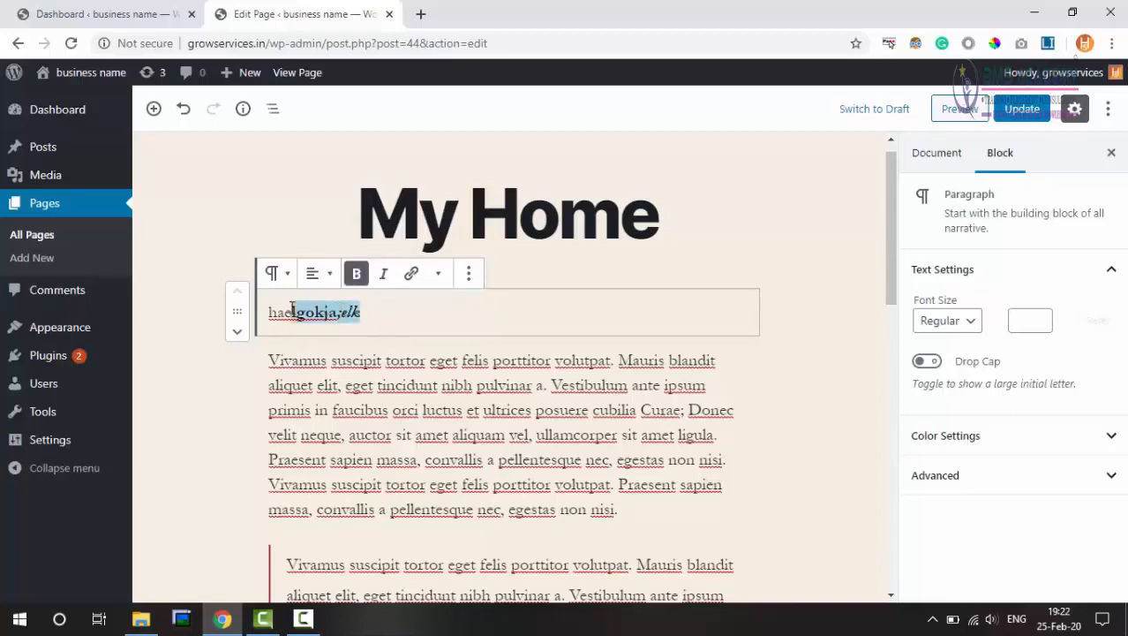
{"action": "left_click", "coordinate": [412, 275]}
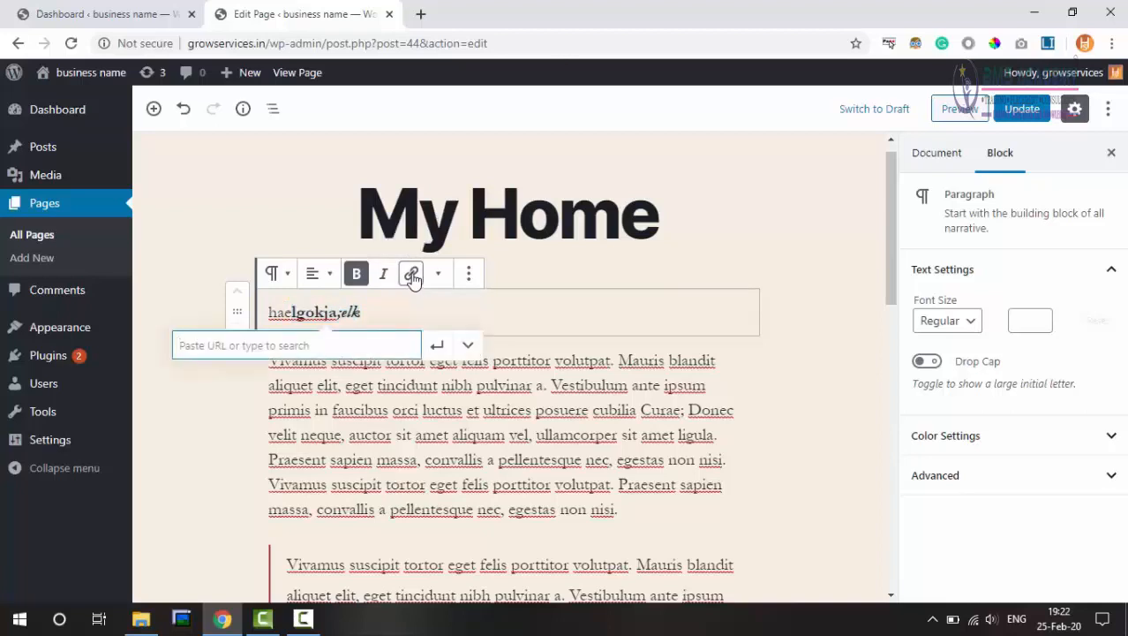
{"action": "type", "text": "#"}
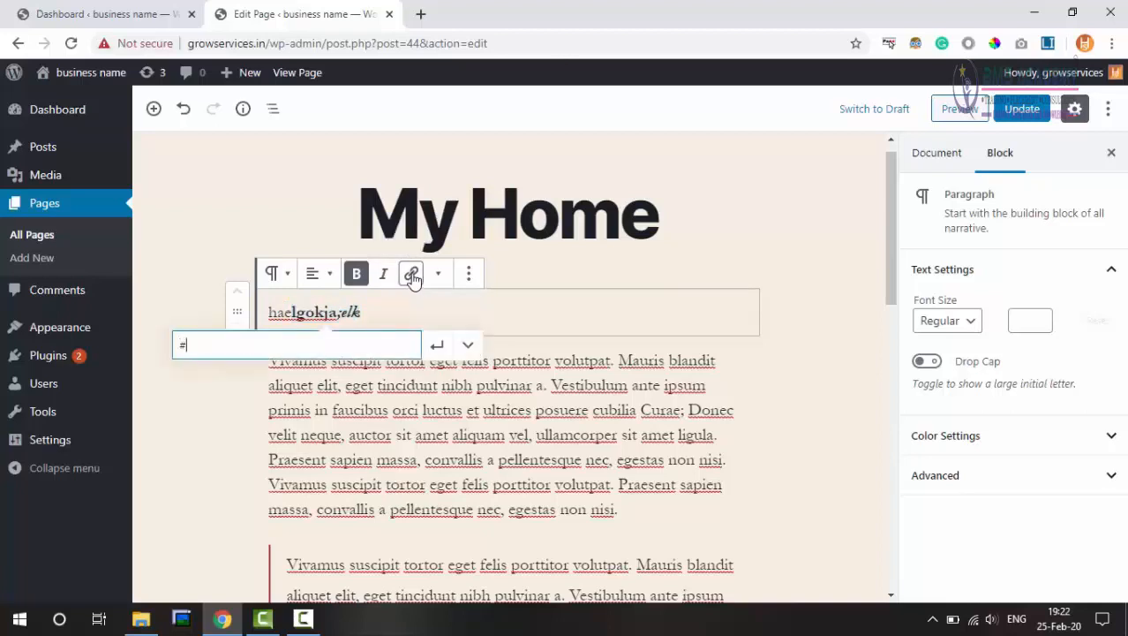
{"action": "left_click", "coordinate": [437, 347]}
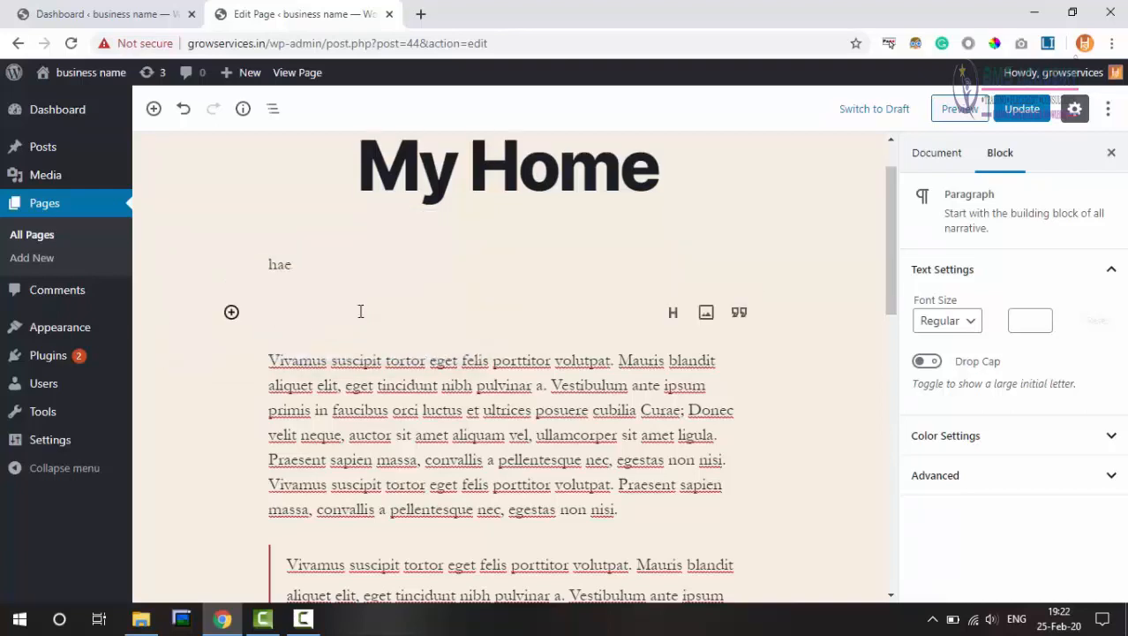
{"action": "key", "text": "ctrl+z"}
{"action": "left_click", "coordinate": [369, 264]}
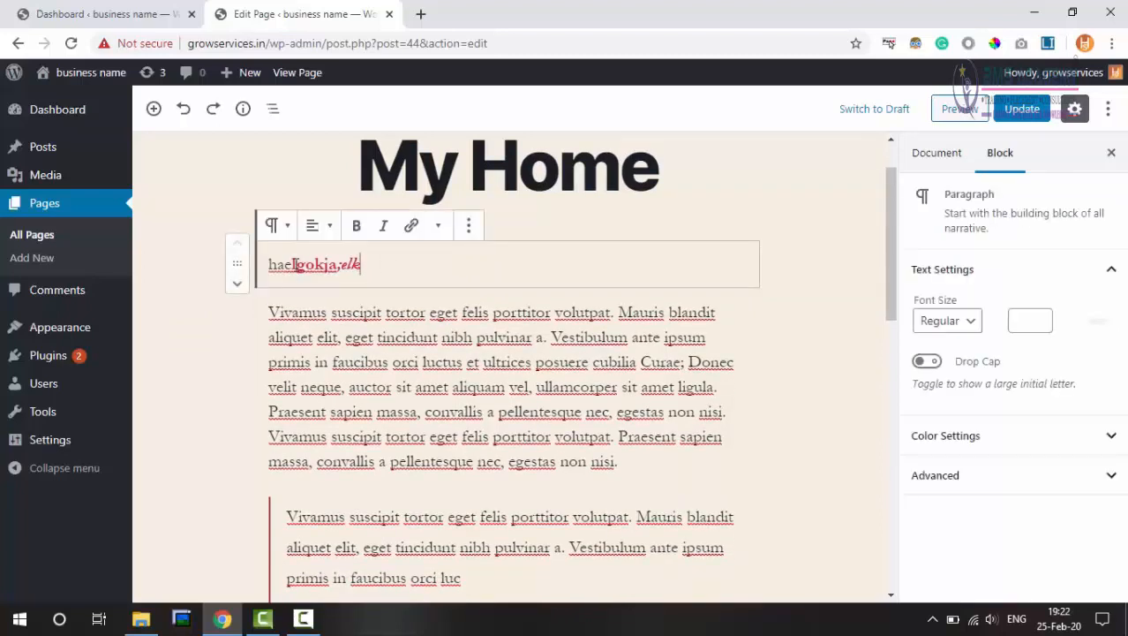
{"action": "left_click_drag", "start_coordinate": [292, 264], "coordinate": [356, 263]}
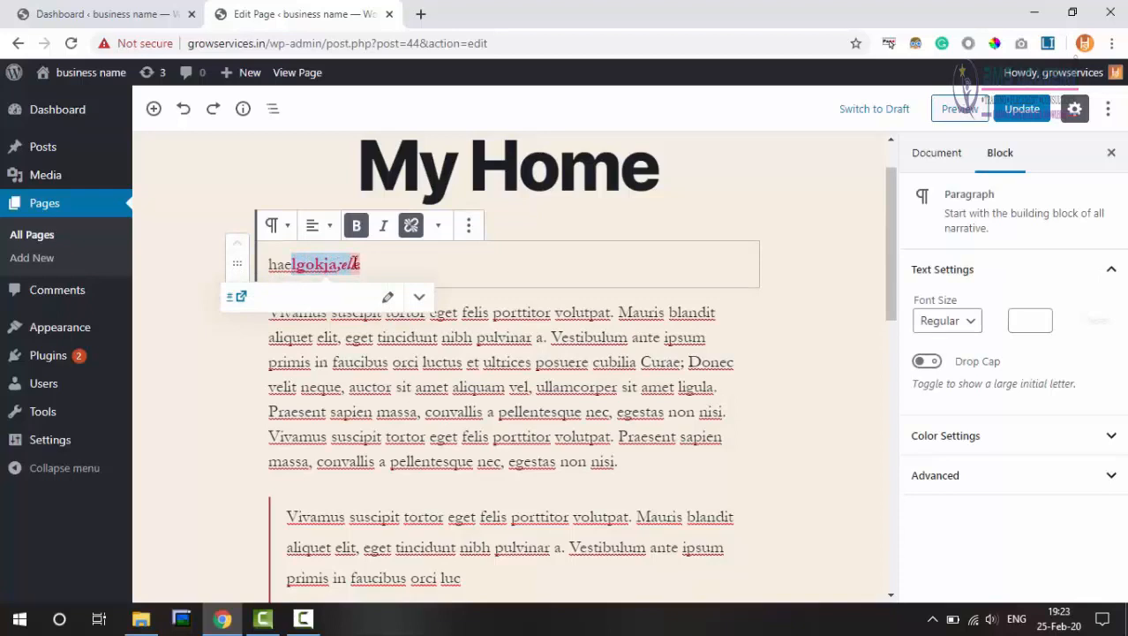
{"action": "left_click", "coordinate": [388, 262]}
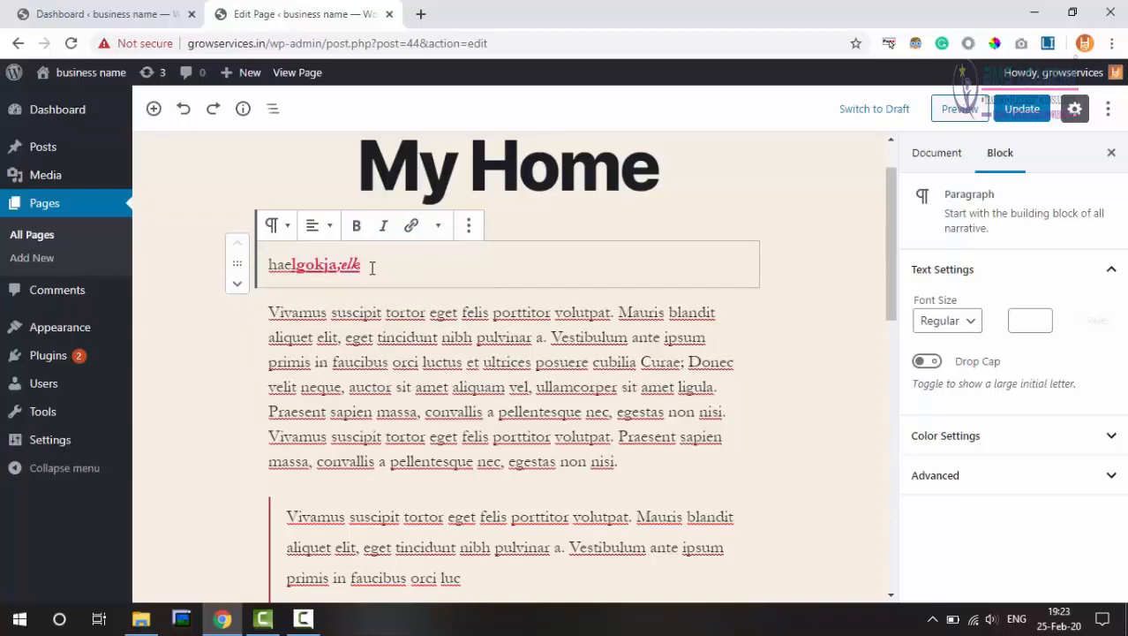
- Apply strikethrough to the whole "haelgokja;elk" paragraph
{"action": "left_click_drag", "start_coordinate": [370, 264], "coordinate": [269, 264]}
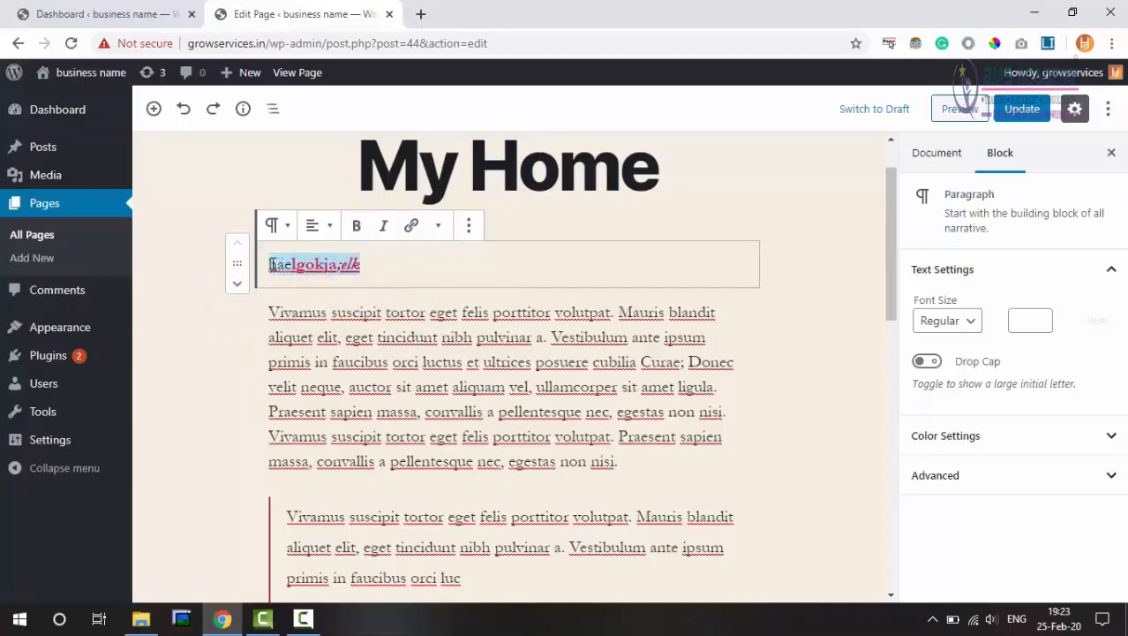
{"action": "left_click", "coordinate": [439, 228]}
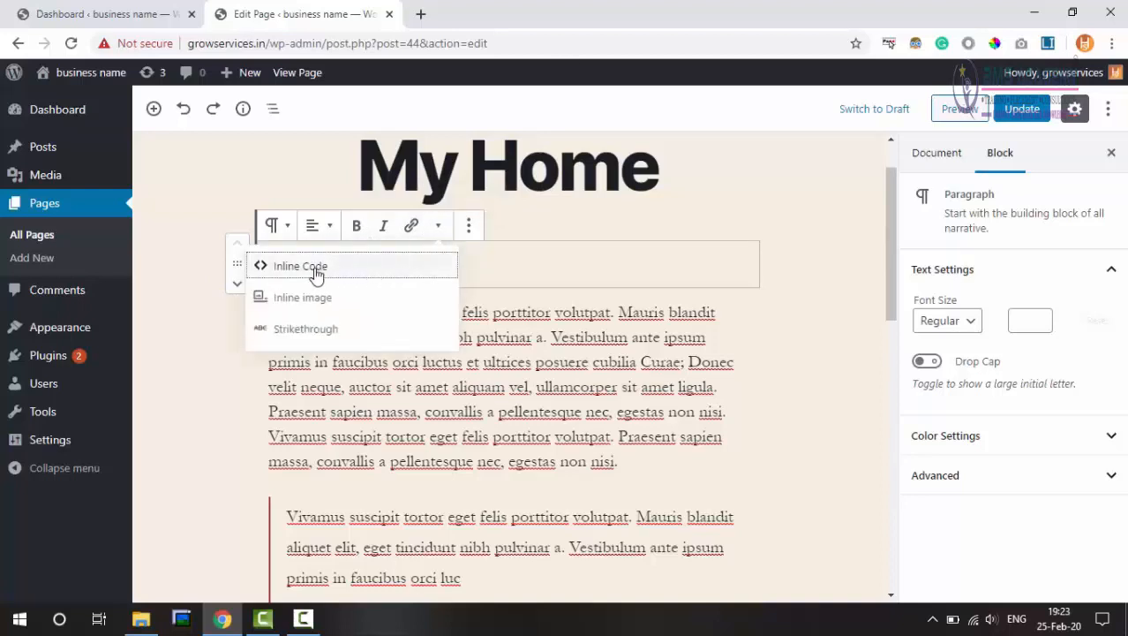
{"action": "left_click", "coordinate": [328, 332]}
{"action": "left_click", "coordinate": [405, 261]}
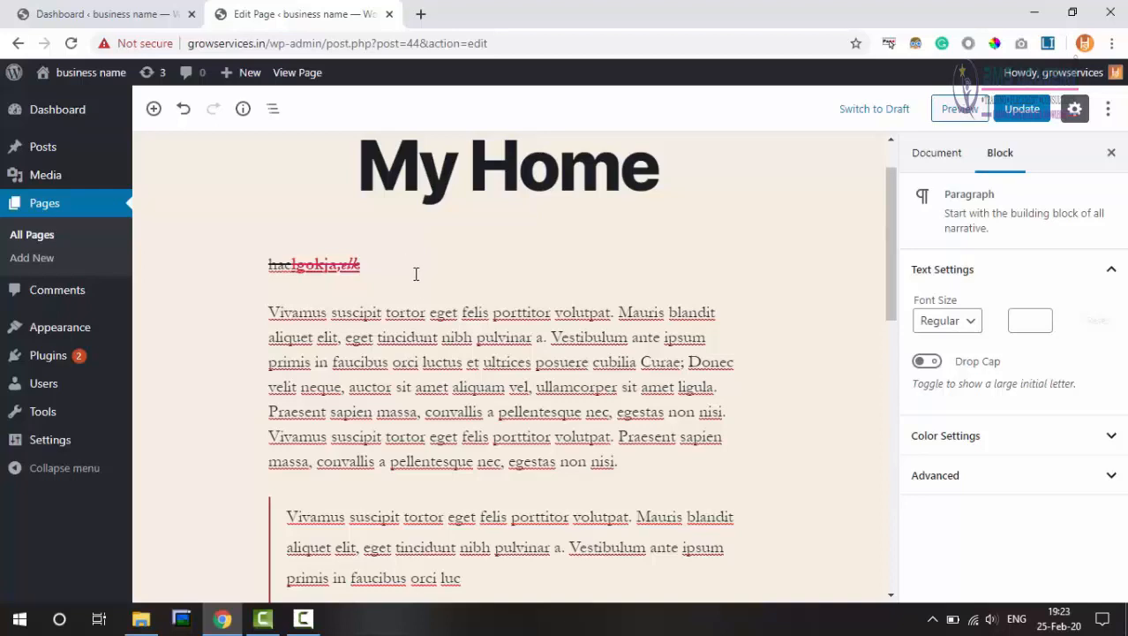
- Delete a passage starting in the second line of the first Vivamus paragraph and undo the deletion
{"action": "left_click", "coordinate": [371, 337]}
{"action": "left_click_drag", "start_coordinate": [371, 337], "coordinate": [501, 401]}
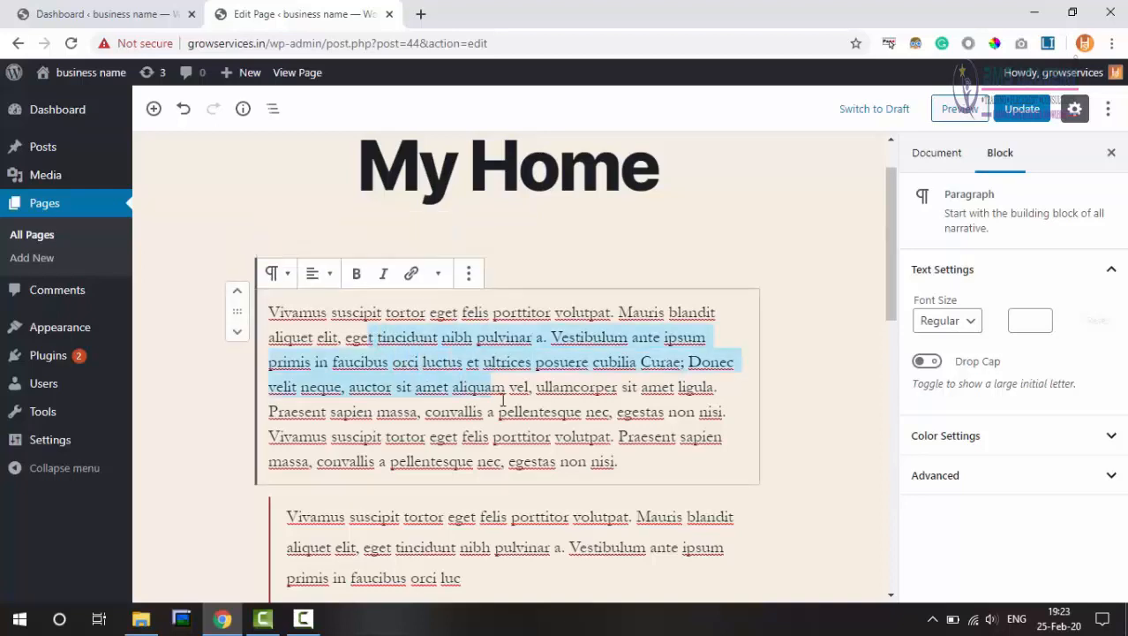
{"action": "key", "text": "BackSpace"}
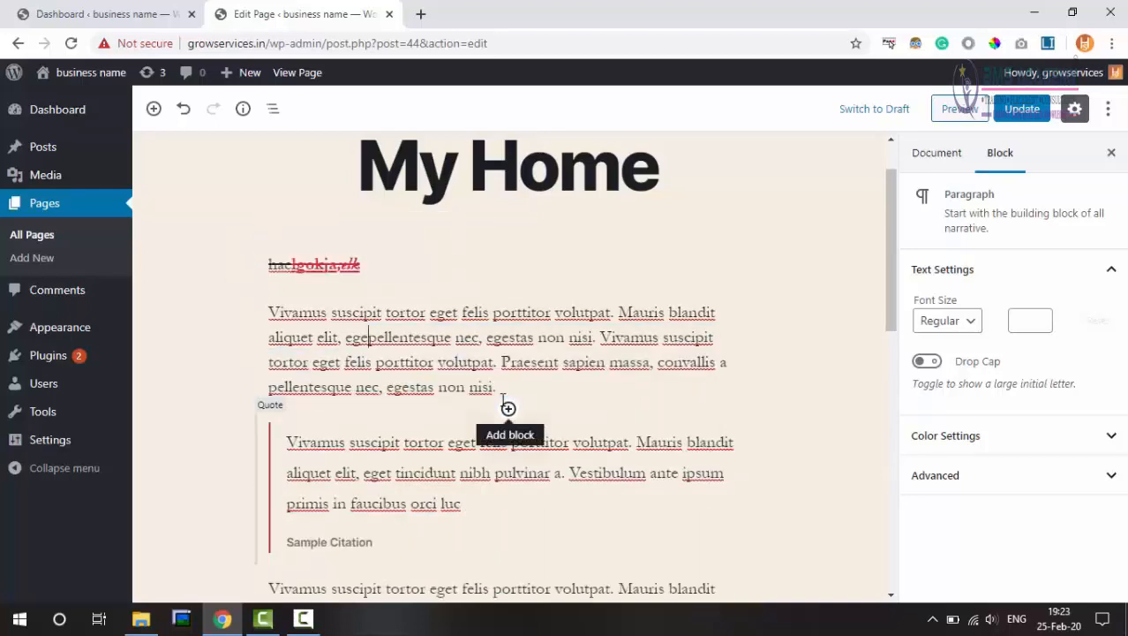
{"action": "key", "text": "ctrl+z"}
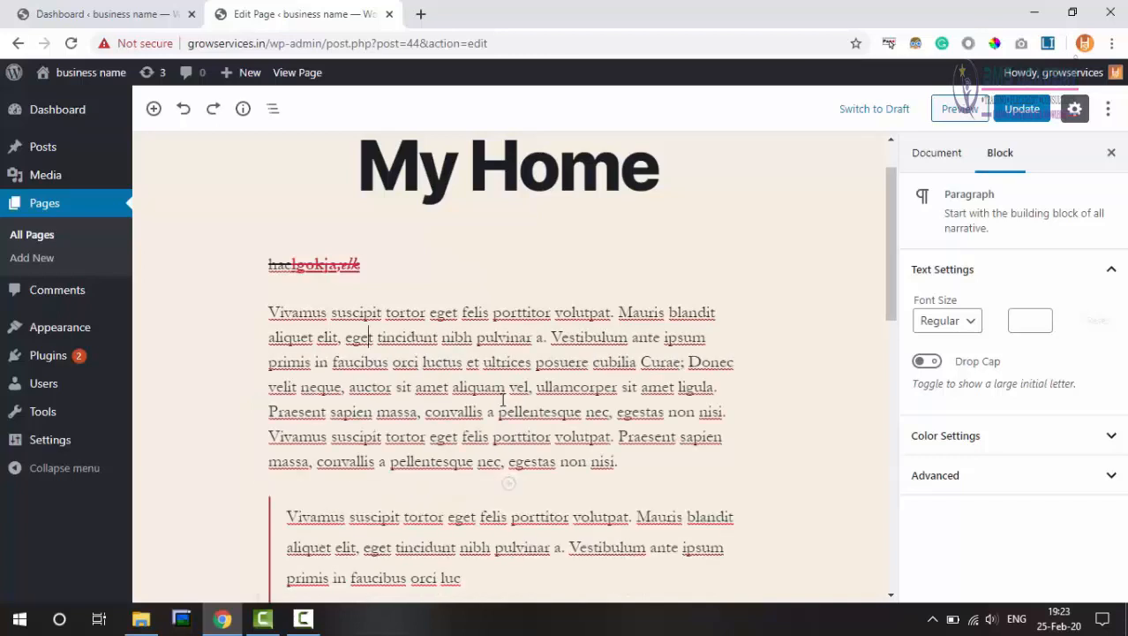
- Apply strikethrough to the first Vivamus paragraph's passage from "tincidunt nibh pulvinar" through "convallis a pe"
{"action": "left_click_drag", "start_coordinate": [369, 337], "coordinate": [512, 403]}
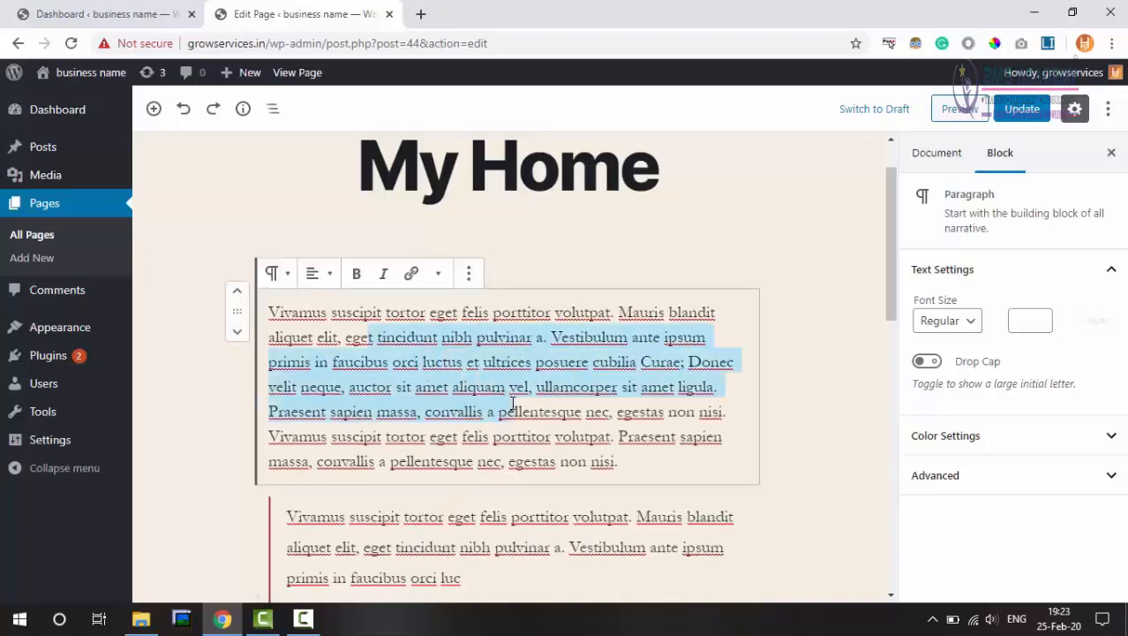
{"action": "left_click", "coordinate": [438, 274]}
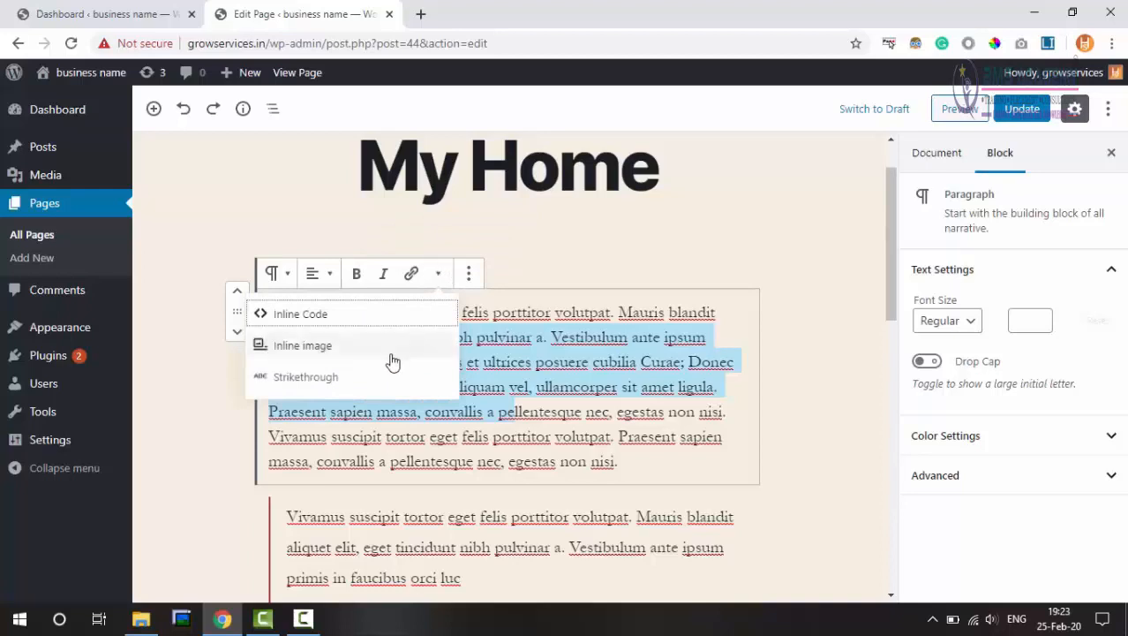
{"action": "left_click", "coordinate": [325, 377]}
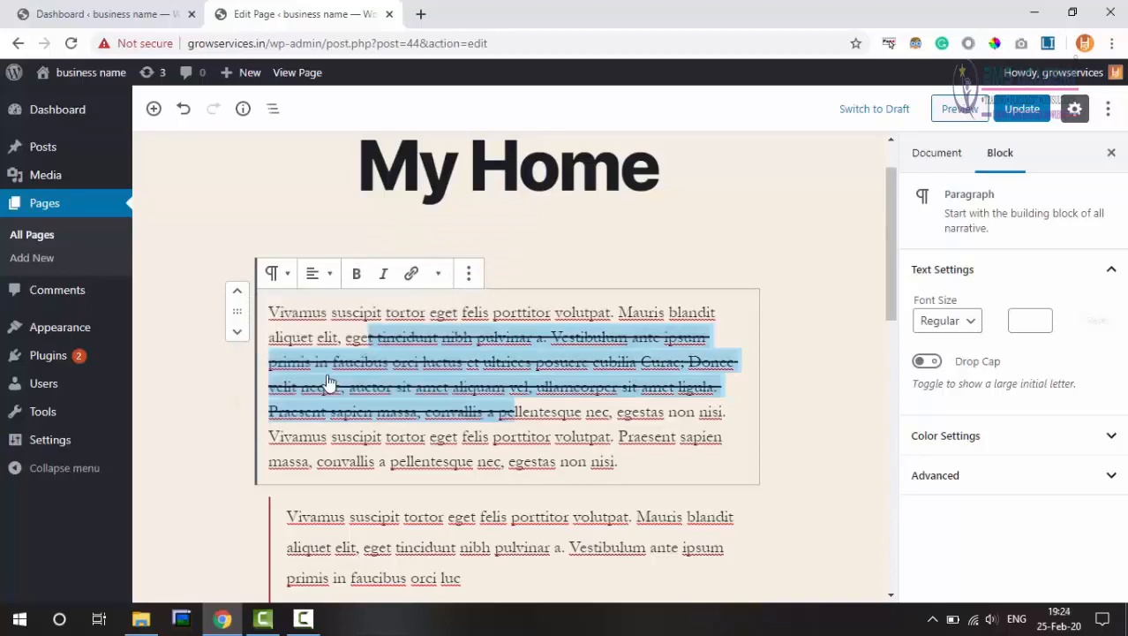
{"action": "left_click", "coordinate": [554, 414]}
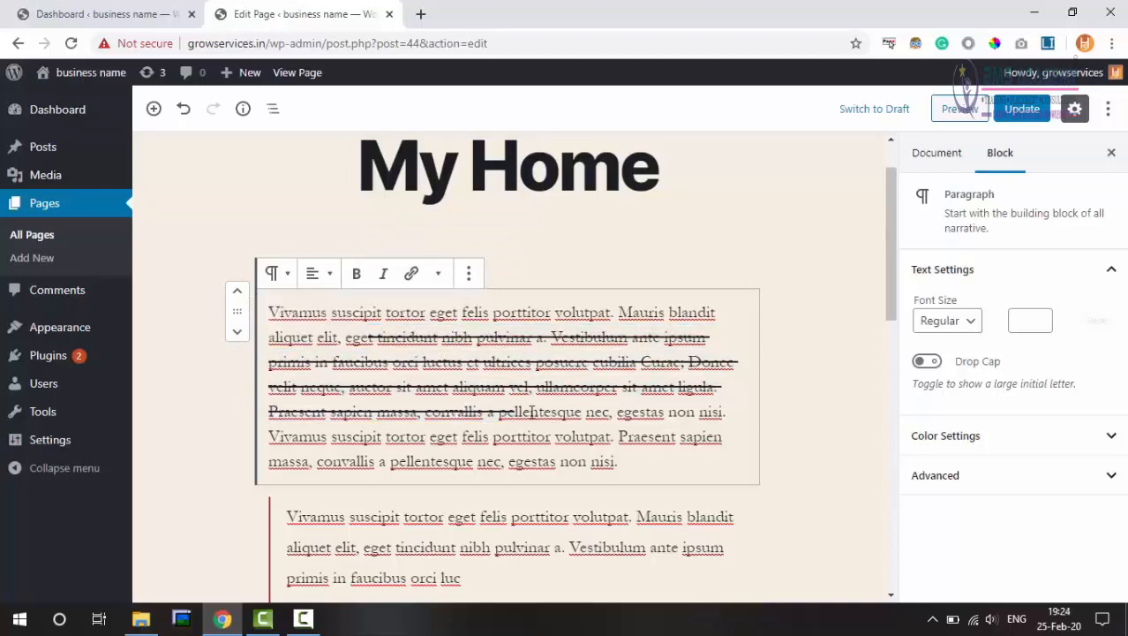
- Insert a space after the struck-through "pe" in the first Vivamus paragraph and highlight the struck-through passage
{"action": "left_click", "coordinate": [517, 411]}
{"action": "left_click_drag", "start_coordinate": [516, 412], "coordinate": [398, 345]}
{"action": "left_click", "coordinate": [547, 412]}
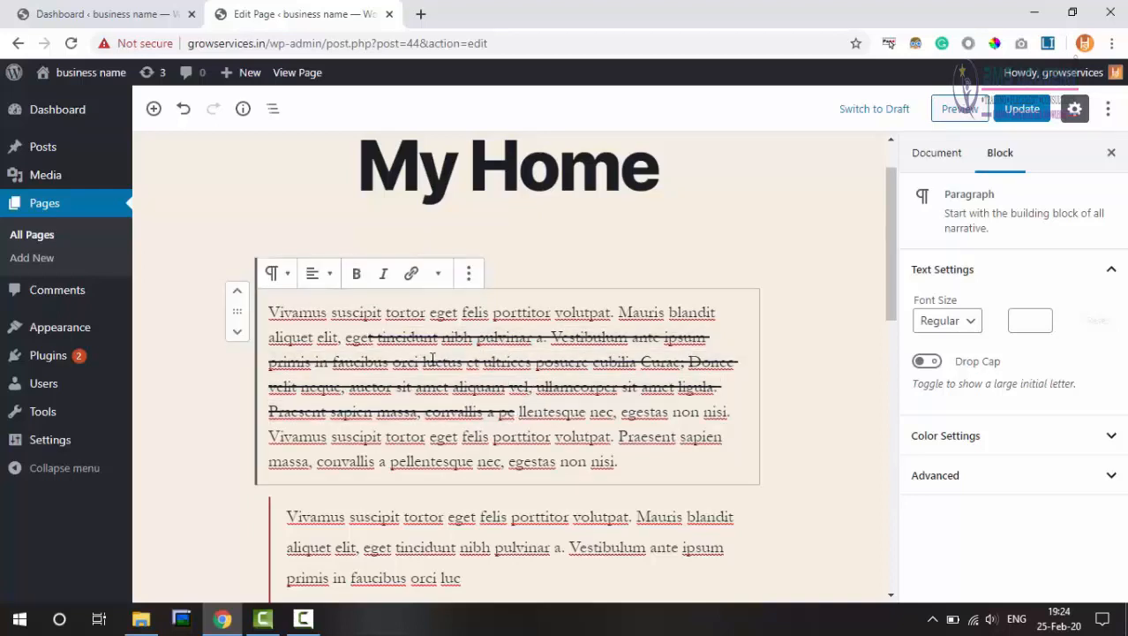
{"action": "left_click_drag", "start_coordinate": [516, 411], "coordinate": [371, 335]}
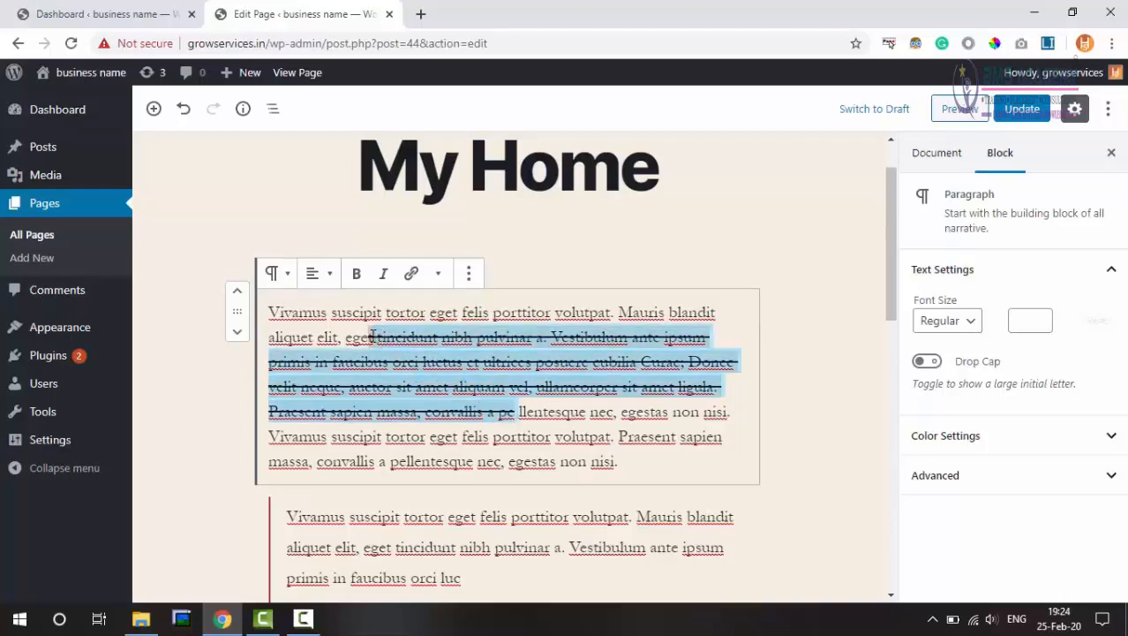
{"action": "left_click", "coordinate": [550, 404]}
- Try the Large, Larger and Small font sizes on the "haelgokja;elk" paragraph and set a custom size of 28
{"action": "left_click", "coordinate": [537, 265]}
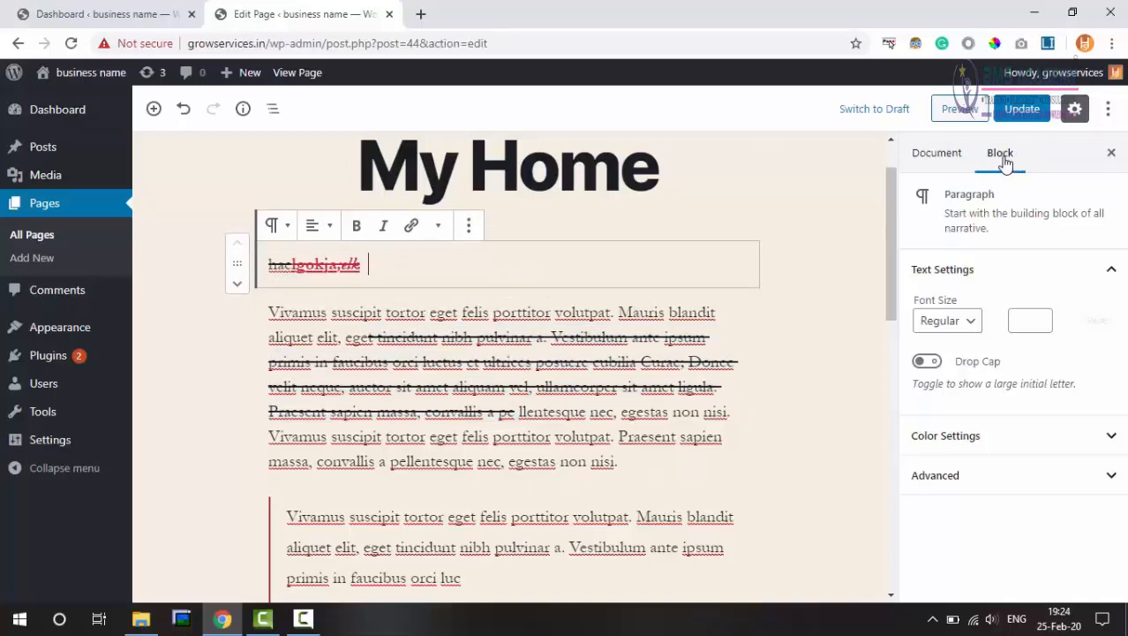
{"action": "left_click", "coordinate": [967, 321]}
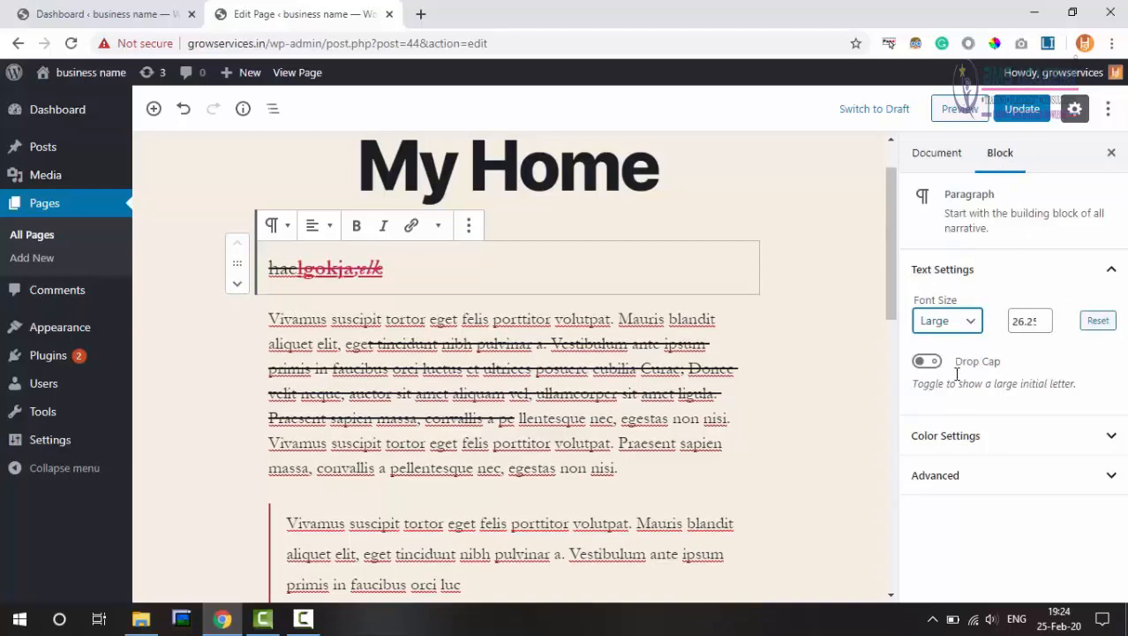
{"action": "left_click", "coordinate": [951, 323]}
{"action": "left_click", "coordinate": [955, 392]}
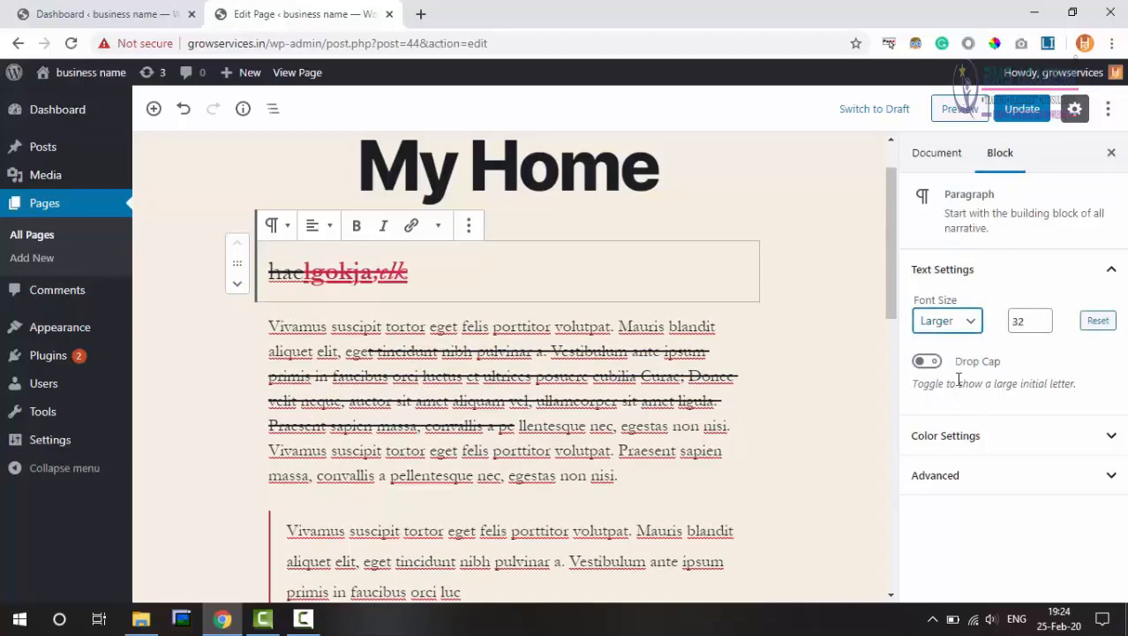
{"action": "left_click", "coordinate": [953, 323]}
{"action": "left_click", "coordinate": [936, 340]}
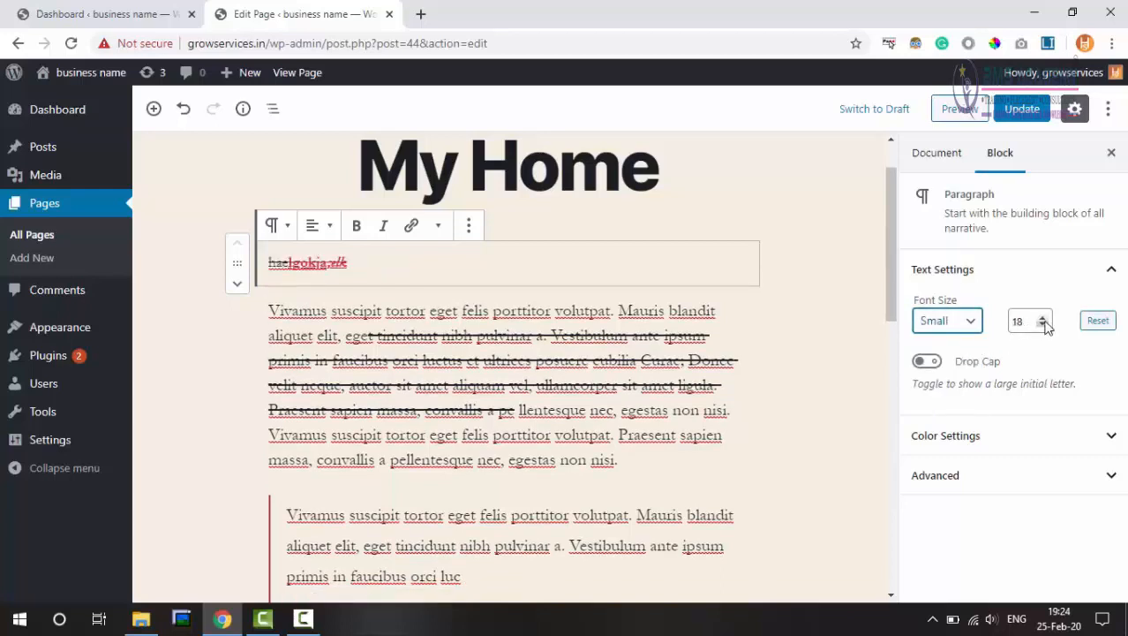
{"action": "left_click_drag", "start_coordinate": [1045, 324], "coordinate": [1044, 326]}
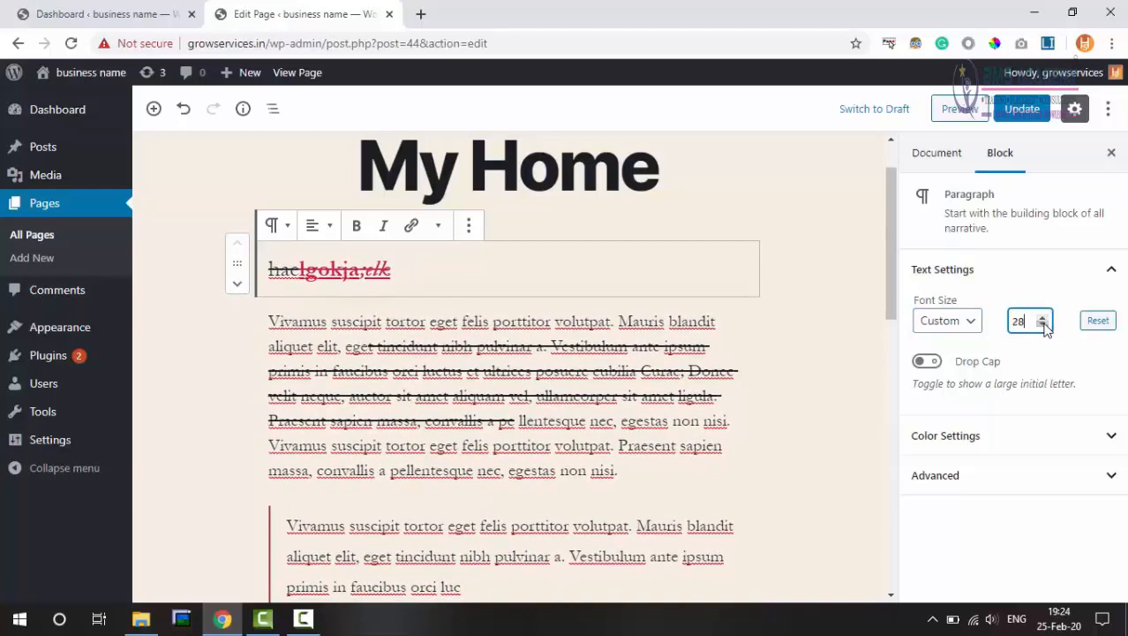
- Turn on the drop cap for the "haelgokja;elk" paragraph and the first Vivamus paragraph
{"action": "left_click", "coordinate": [930, 366]}
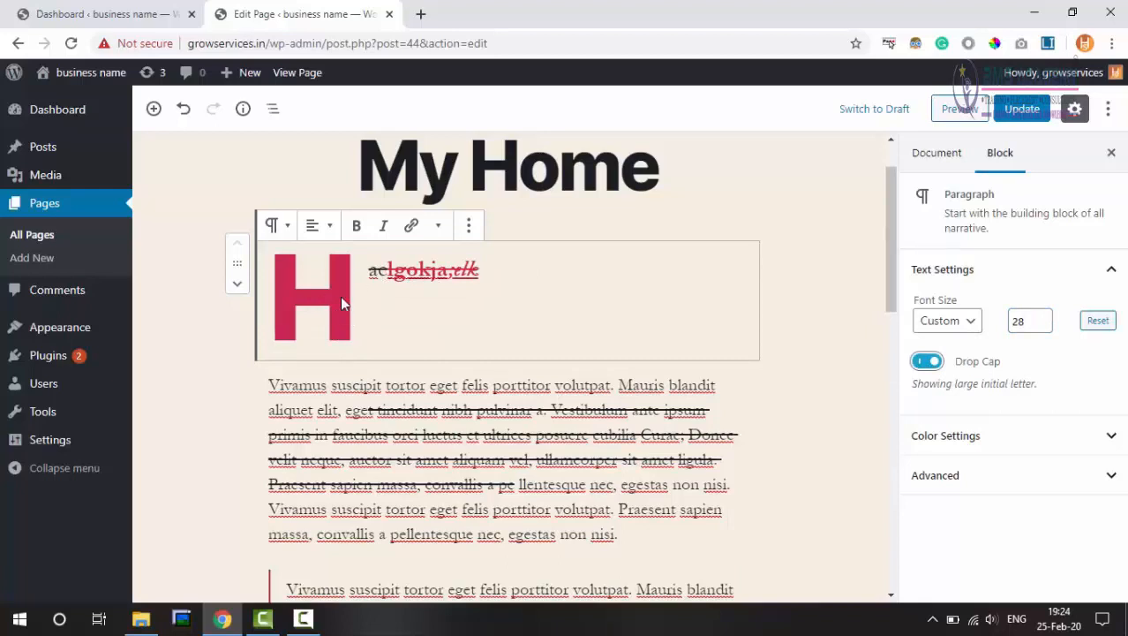
{"action": "left_click", "coordinate": [301, 413]}
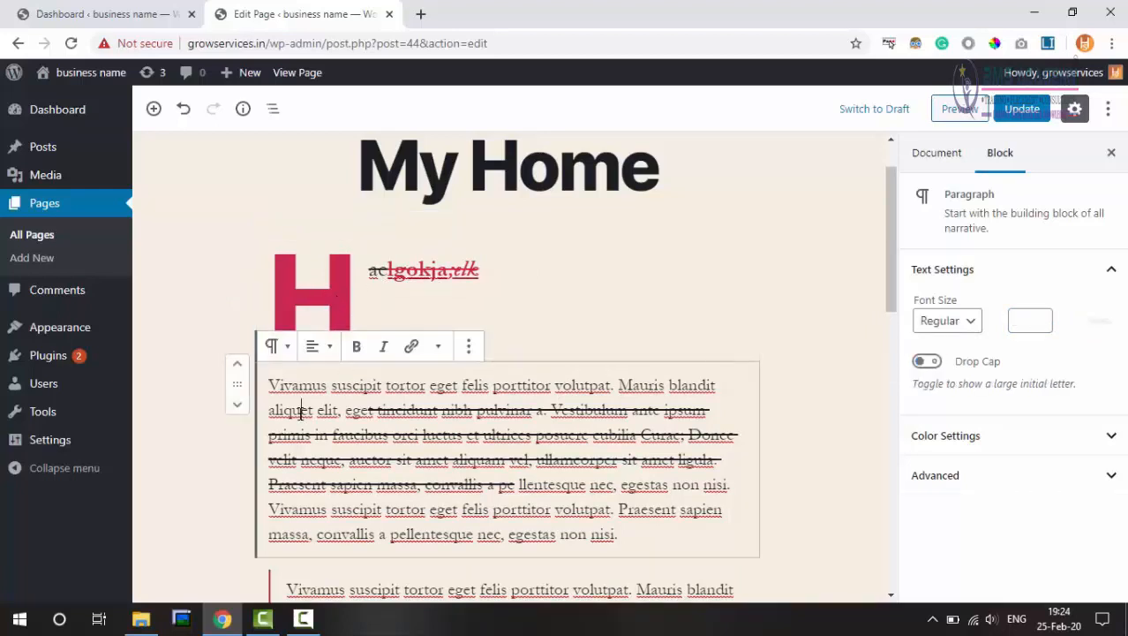
{"action": "left_click", "coordinate": [927, 362]}
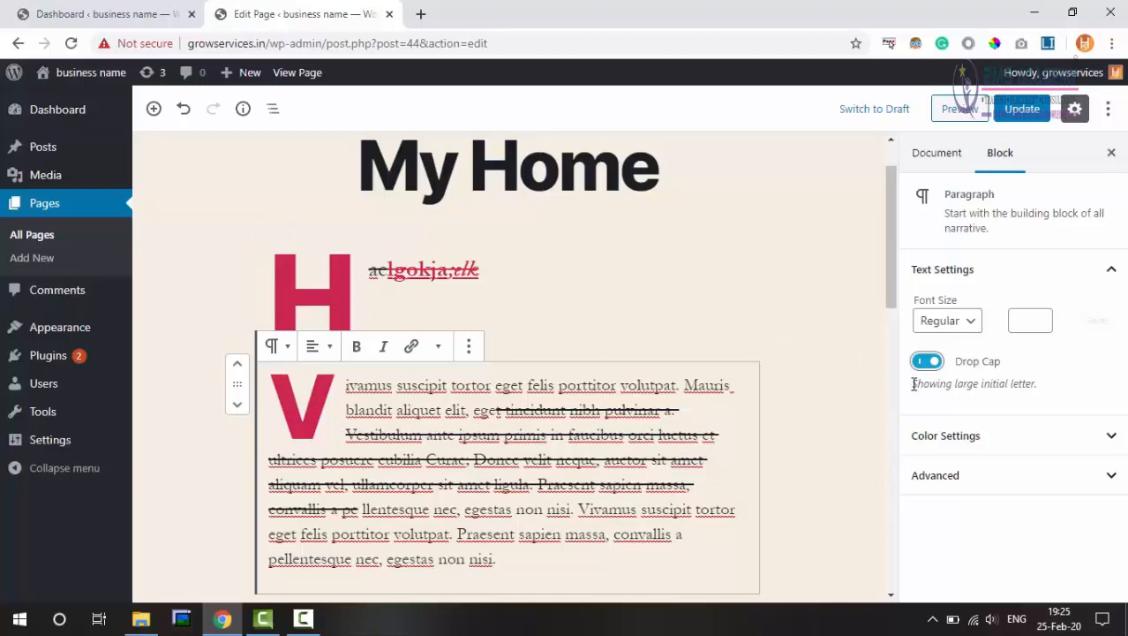
{"action": "left_click_drag", "start_coordinate": [914, 384], "coordinate": [1039, 386]}
{"action": "left_click", "coordinate": [1051, 389]}
{"action": "left_click", "coordinate": [841, 250]}
- Review both drop-cap paragraphs in the editor and in the page preview, and return to the editor
{"action": "scroll", "coordinate": [840, 250], "scroll_direction": "down", "scroll_amount": 2}
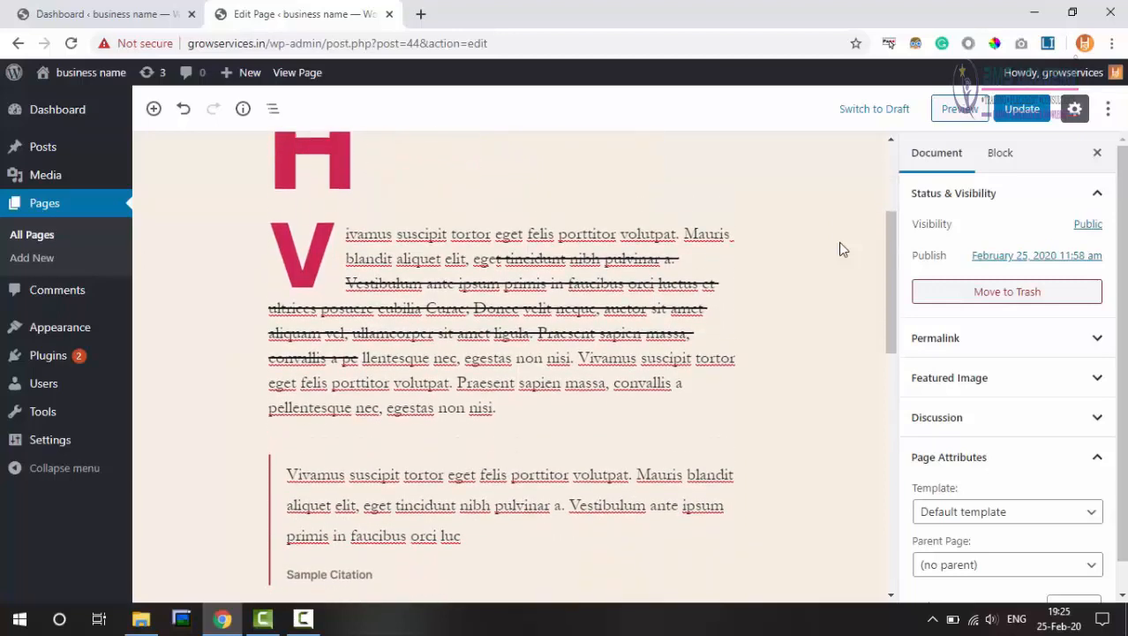
{"action": "scroll", "coordinate": [840, 250], "scroll_direction": "up", "scroll_amount": 2}
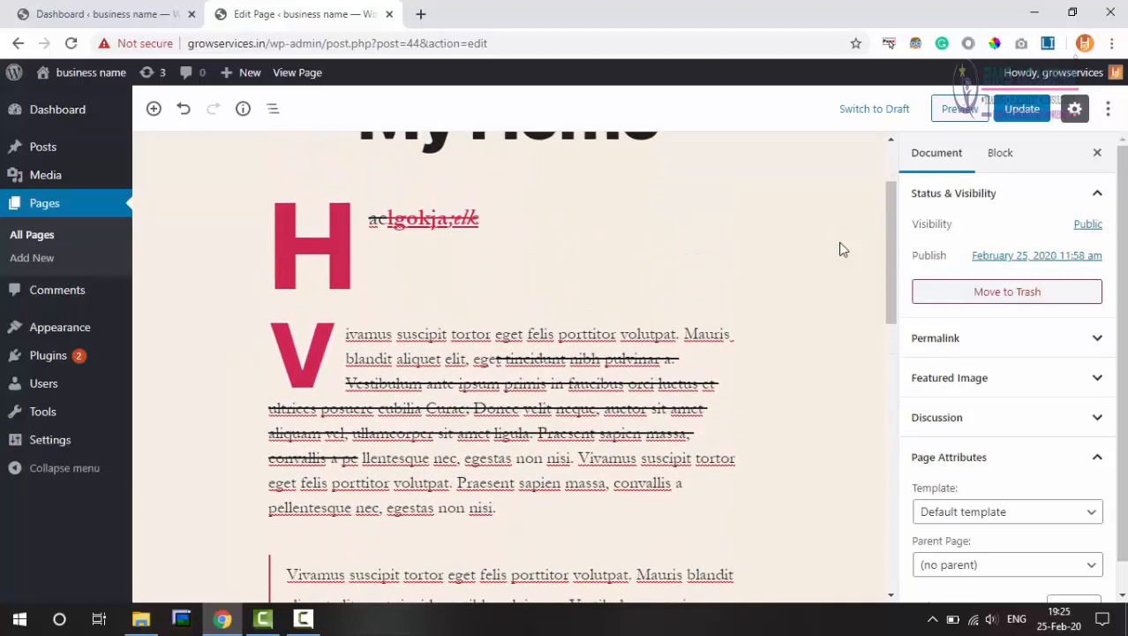
{"action": "scroll", "coordinate": [817, 271], "scroll_direction": "up", "scroll_amount": 1}
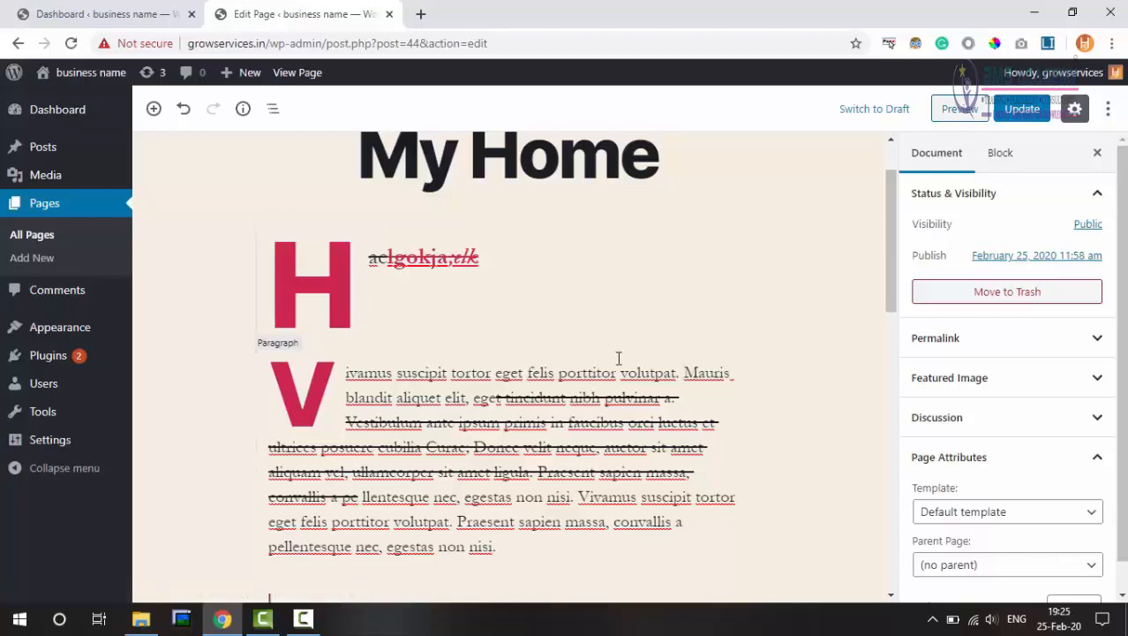
{"action": "left_click", "coordinate": [962, 114]}
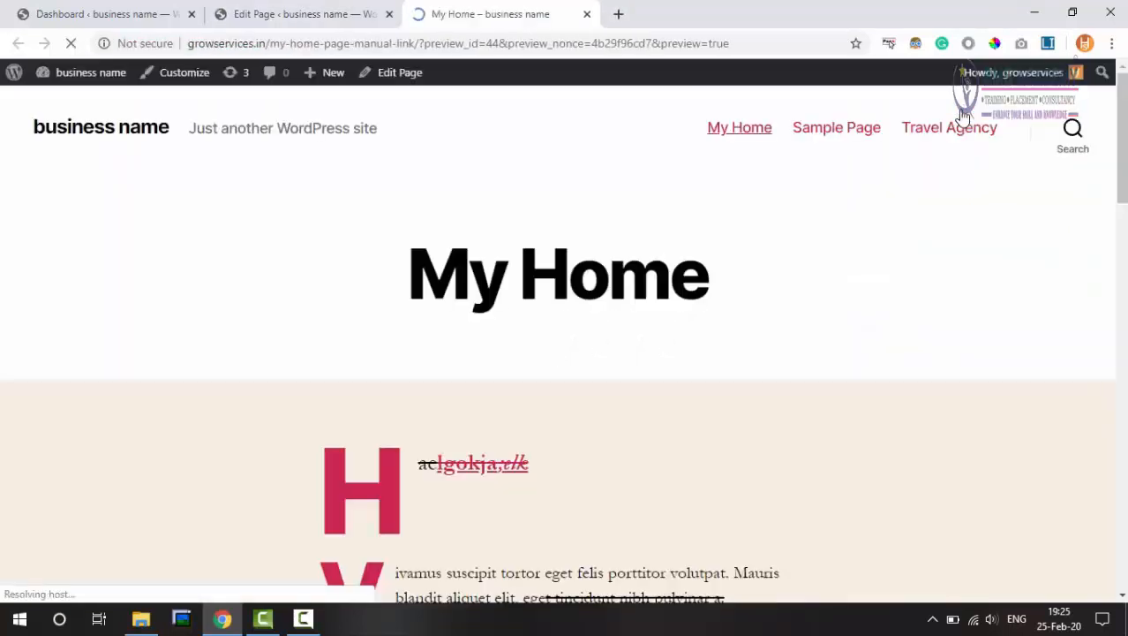
{"action": "scroll", "coordinate": [677, 277], "scroll_direction": "down", "scroll_amount": 4}
{"action": "scroll", "coordinate": [677, 278], "scroll_direction": "up", "scroll_amount": 2}
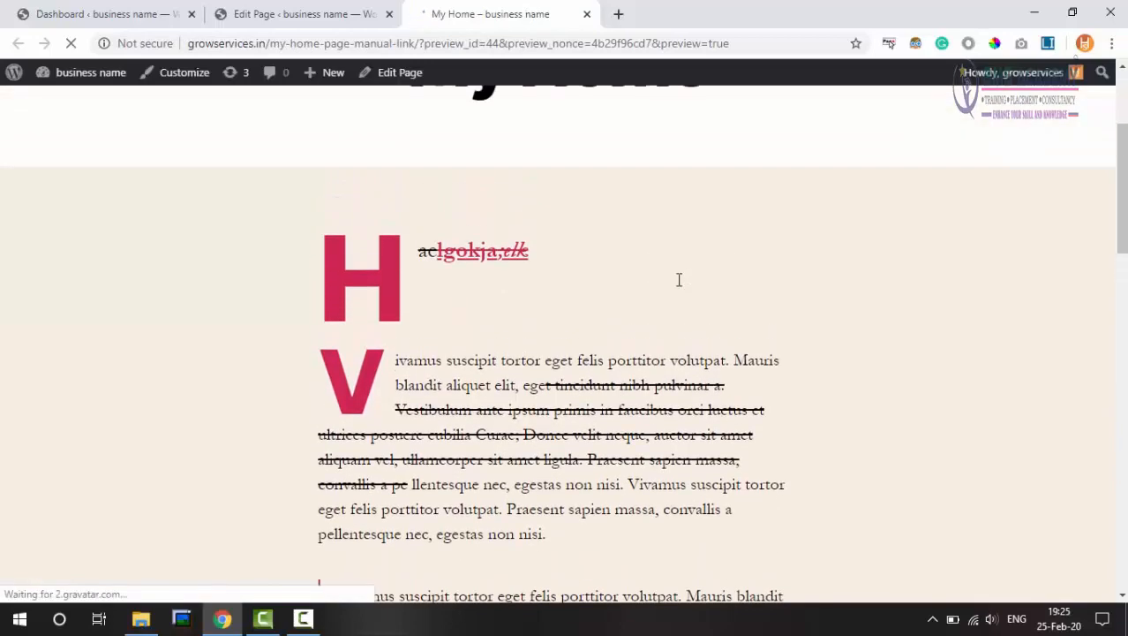
{"action": "left_click", "coordinate": [275, 13]}
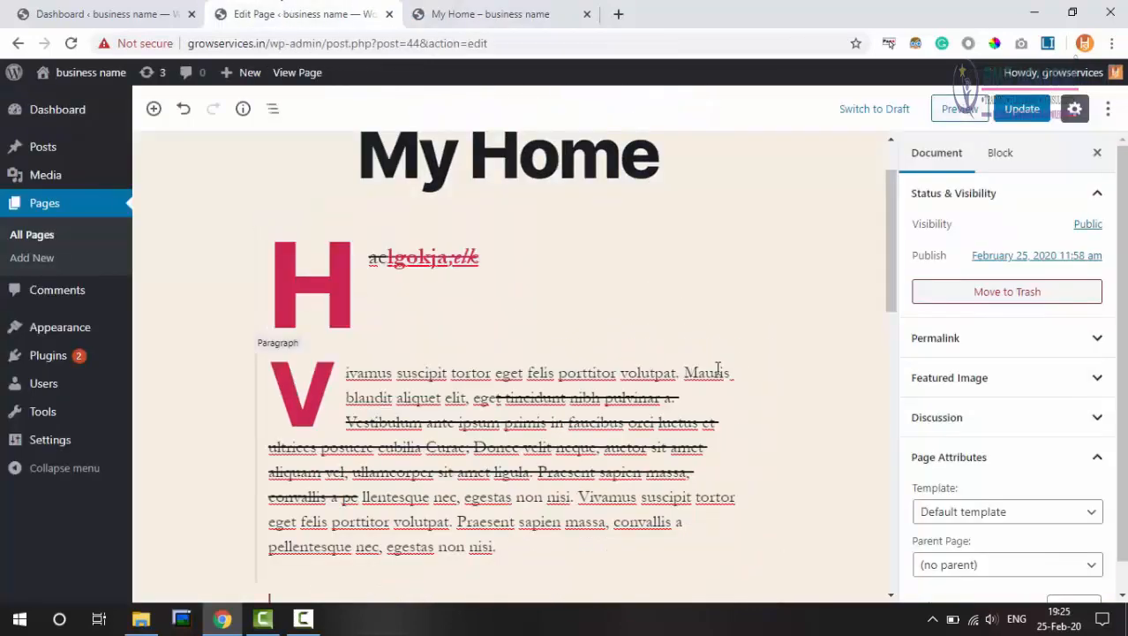
- Try dark gray and light gray backgrounds on the first Vivamus paragraph and set its background color to black
{"action": "left_click", "coordinate": [421, 385]}
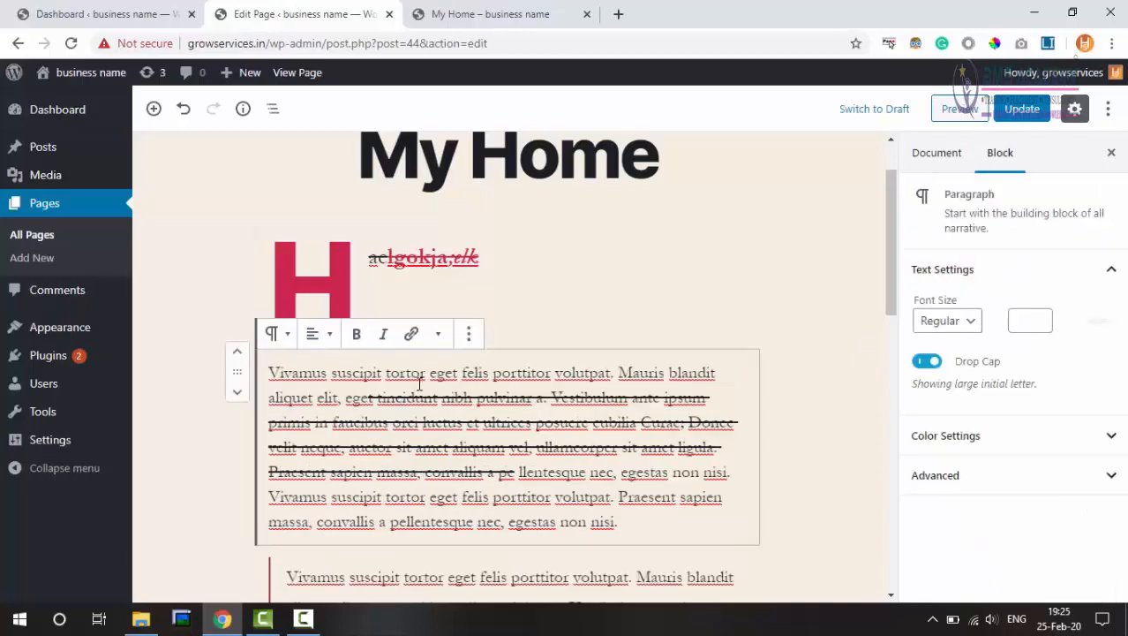
{"action": "left_click", "coordinate": [993, 154]}
{"action": "left_click", "coordinate": [1085, 437]}
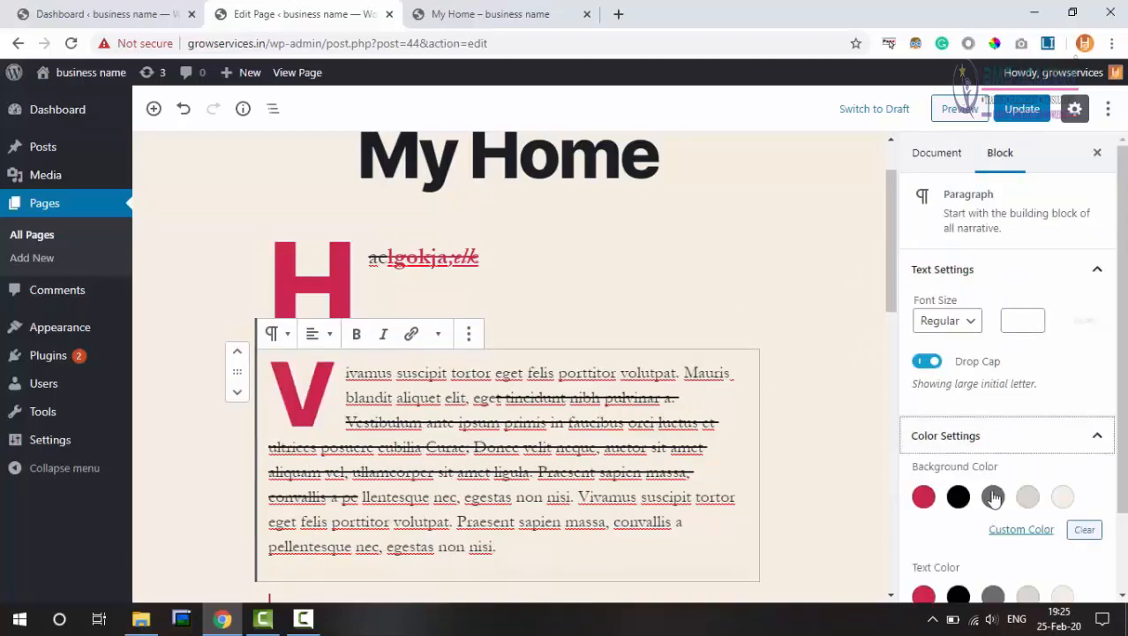
{"action": "left_click", "coordinate": [958, 496]}
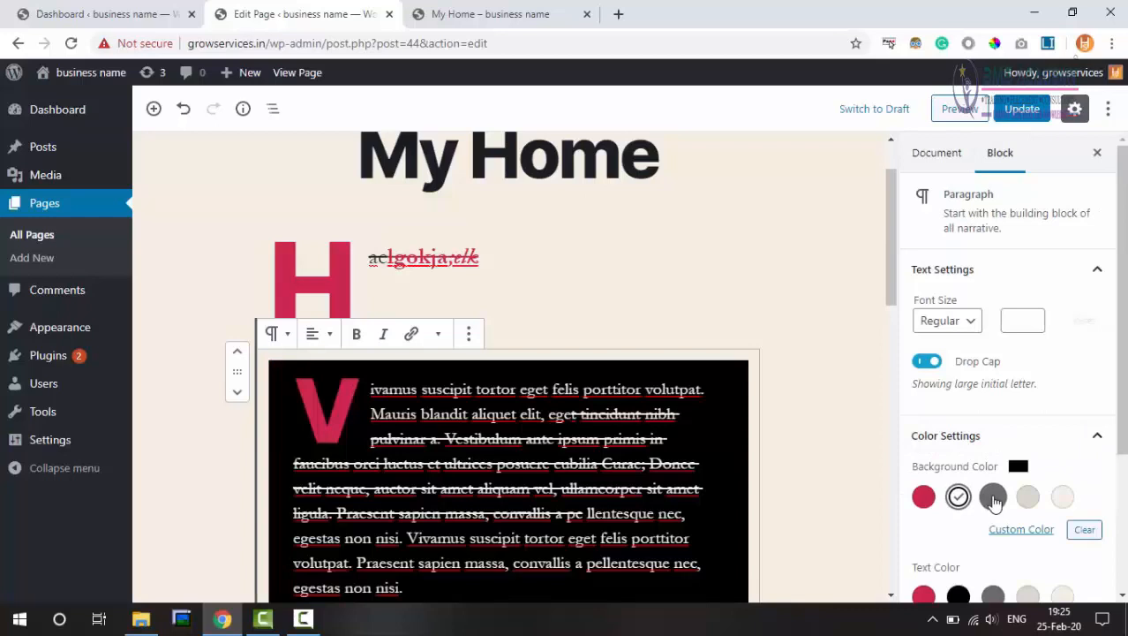
{"action": "left_click", "coordinate": [992, 498]}
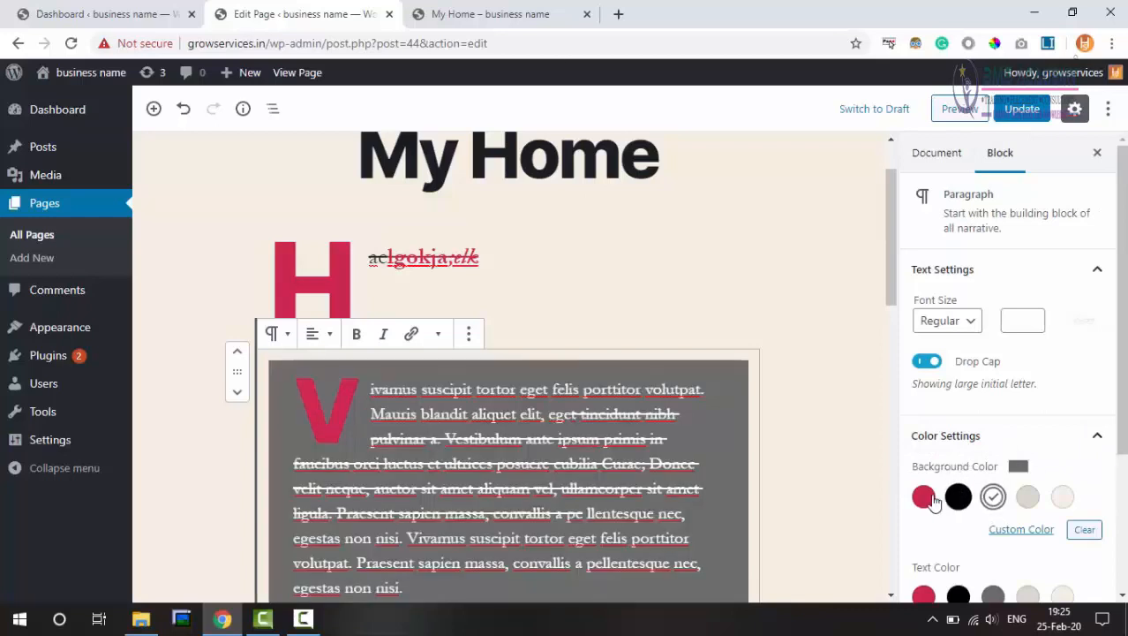
{"action": "left_click", "coordinate": [1028, 497]}
{"action": "scroll", "coordinate": [1035, 400], "scroll_direction": "down", "scroll_amount": 1}
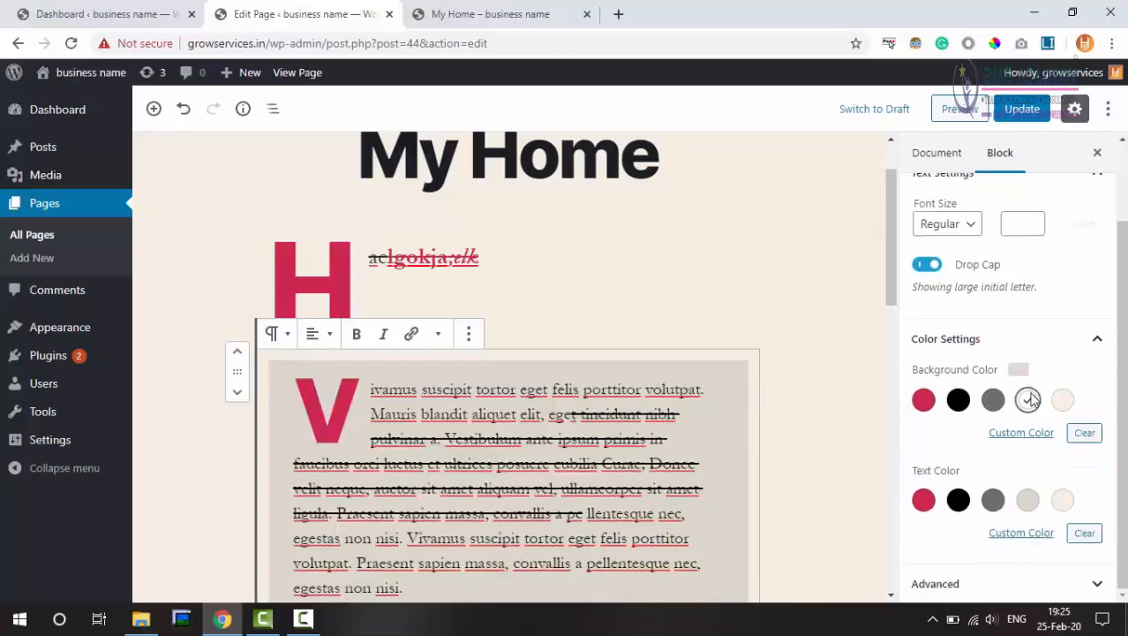
{"action": "left_click", "coordinate": [958, 400]}
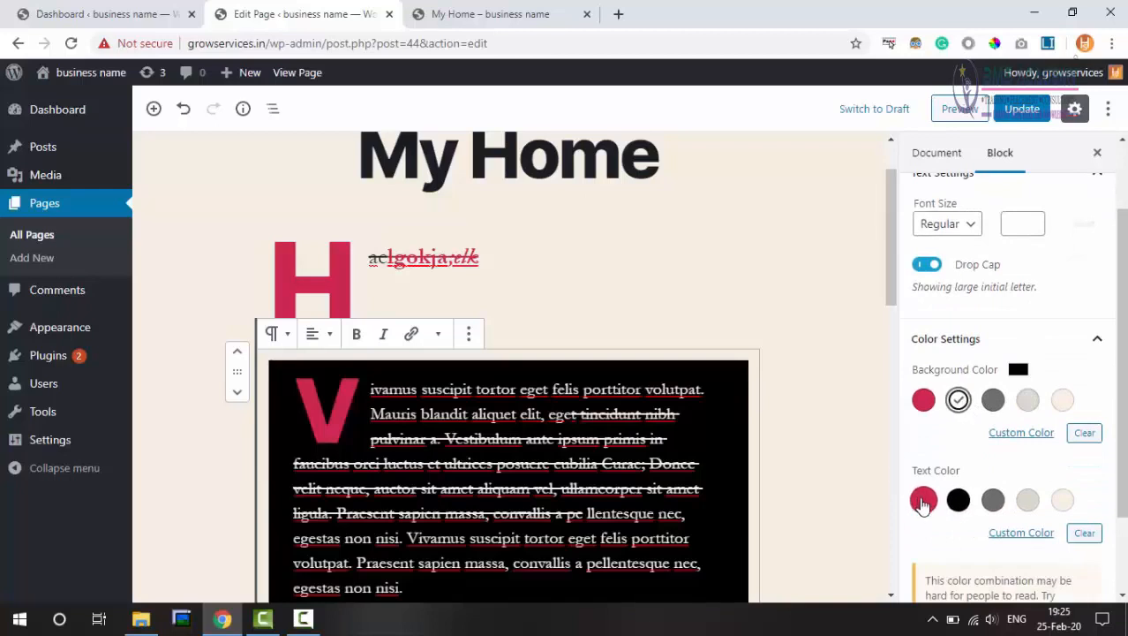
- Set the first Vivamus paragraph's text color to dark gray after trying light gray, and check the color contrast notice
{"action": "left_click", "coordinate": [993, 500]}
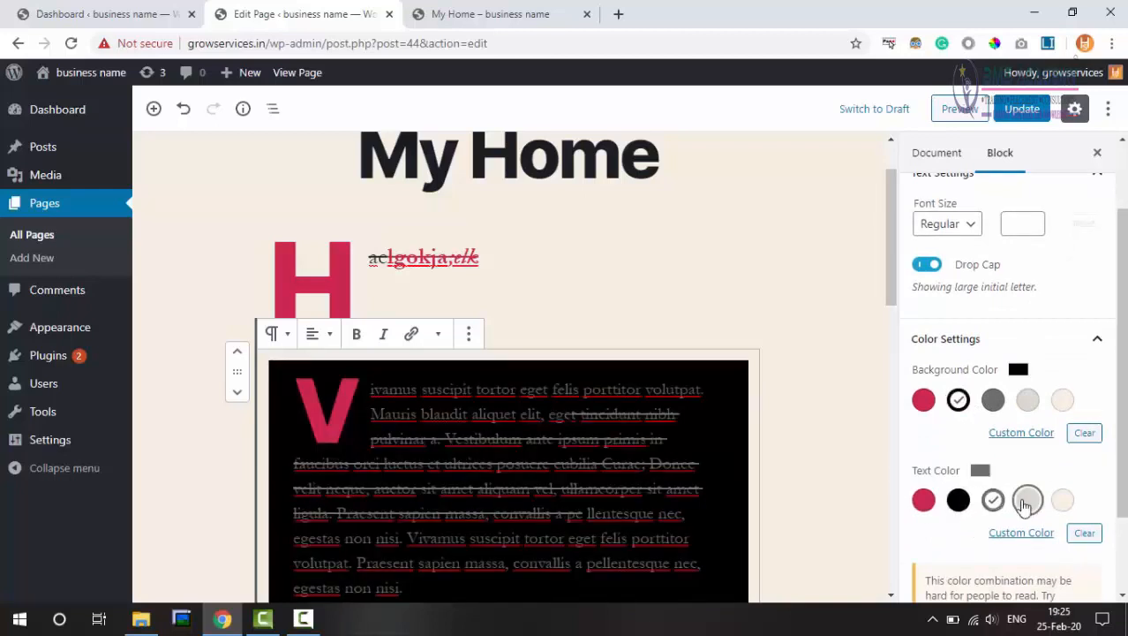
{"action": "left_click", "coordinate": [1024, 502]}
{"action": "left_click", "coordinate": [995, 501]}
{"action": "scroll", "coordinate": [1026, 385], "scroll_direction": "down", "scroll_amount": 2}
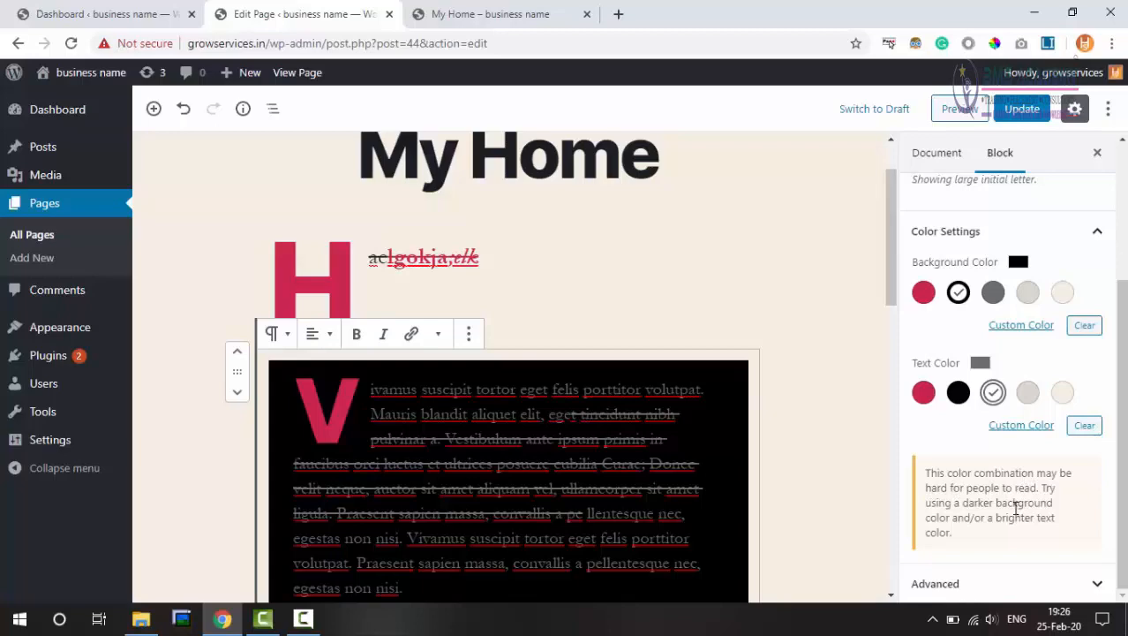
- Generate a page preview with the recolored Vivamus paragraph and return to the page editor
{"action": "left_click", "coordinate": [574, 413]}
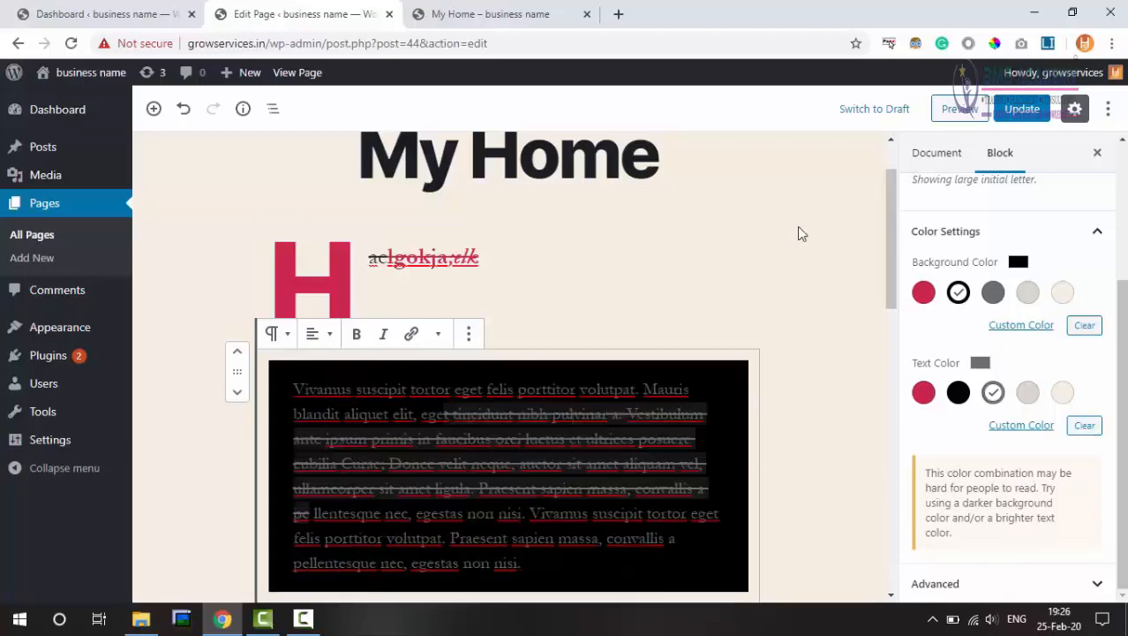
{"action": "left_click", "coordinate": [962, 104]}
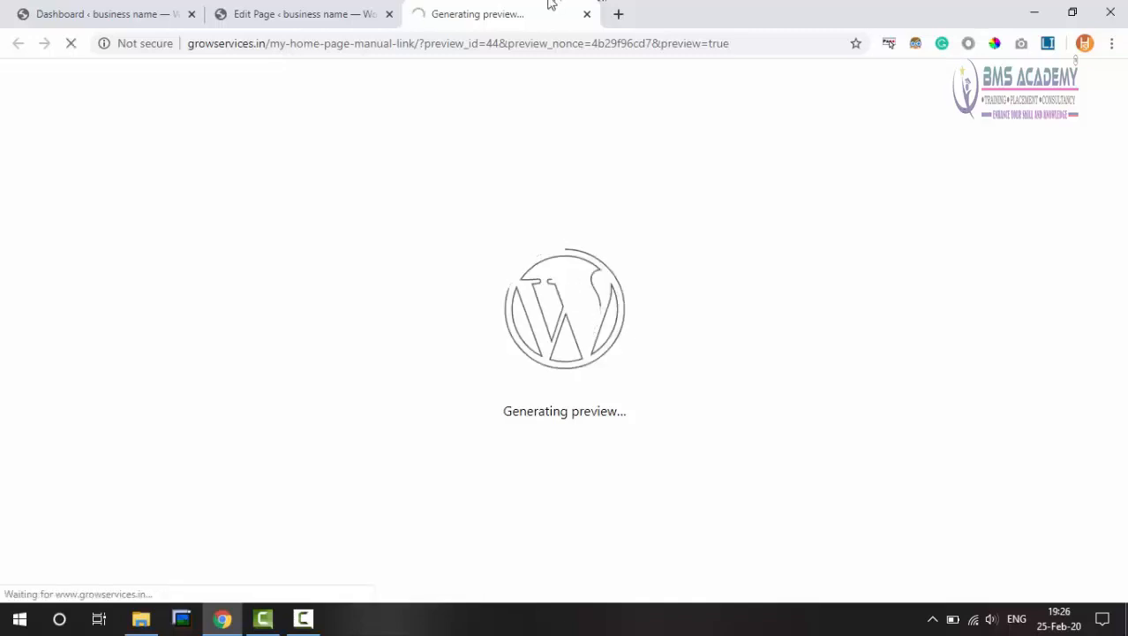
{"action": "left_click", "coordinate": [383, 11]}
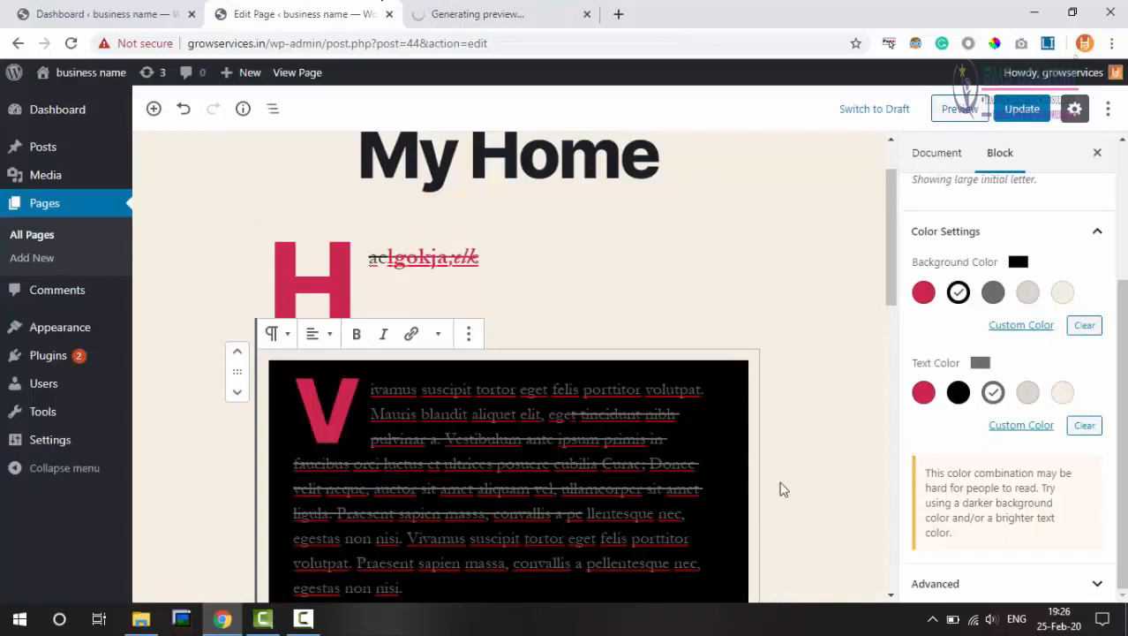
- Transform the black-background Vivamus paragraph into a Heading block
{"action": "left_click", "coordinate": [583, 413]}
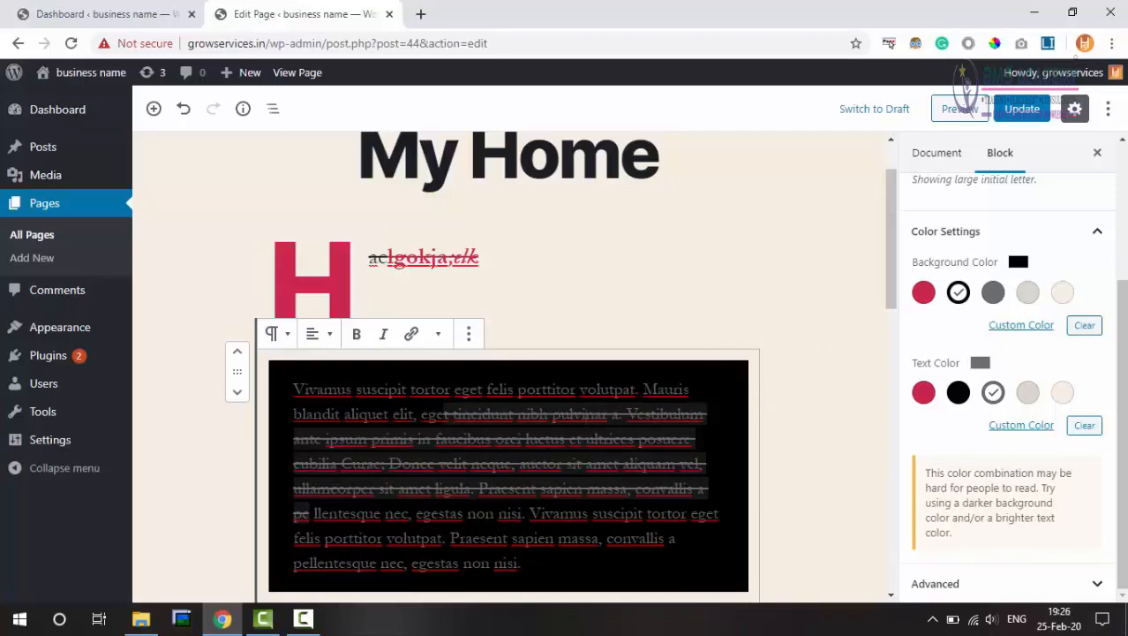
{"action": "left_click", "coordinate": [377, 389]}
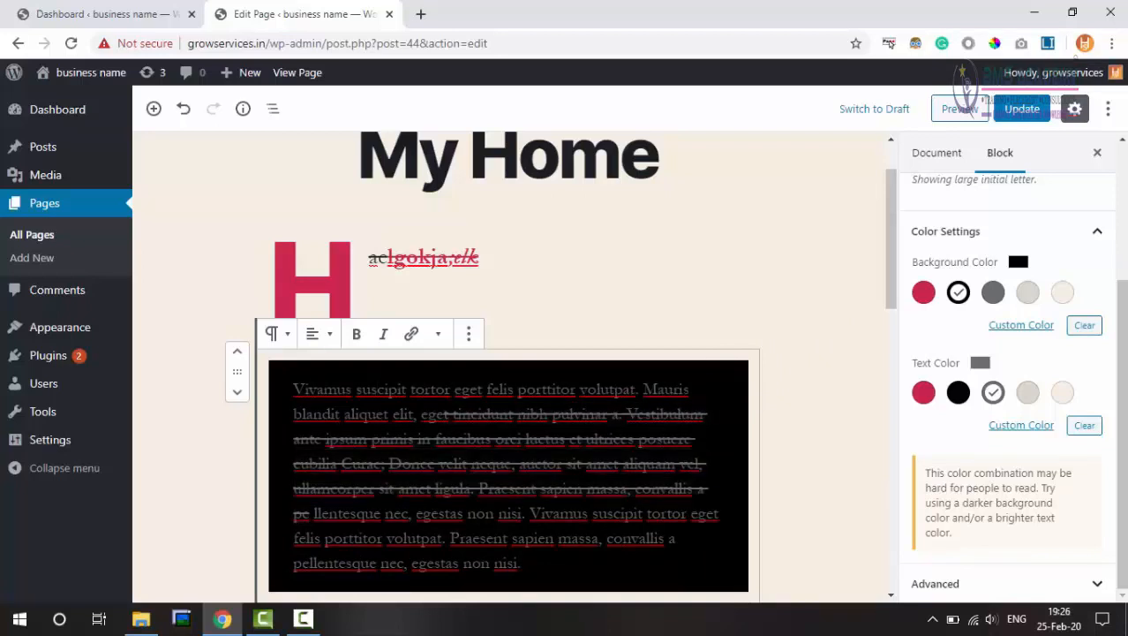
{"action": "left_click", "coordinate": [278, 338]}
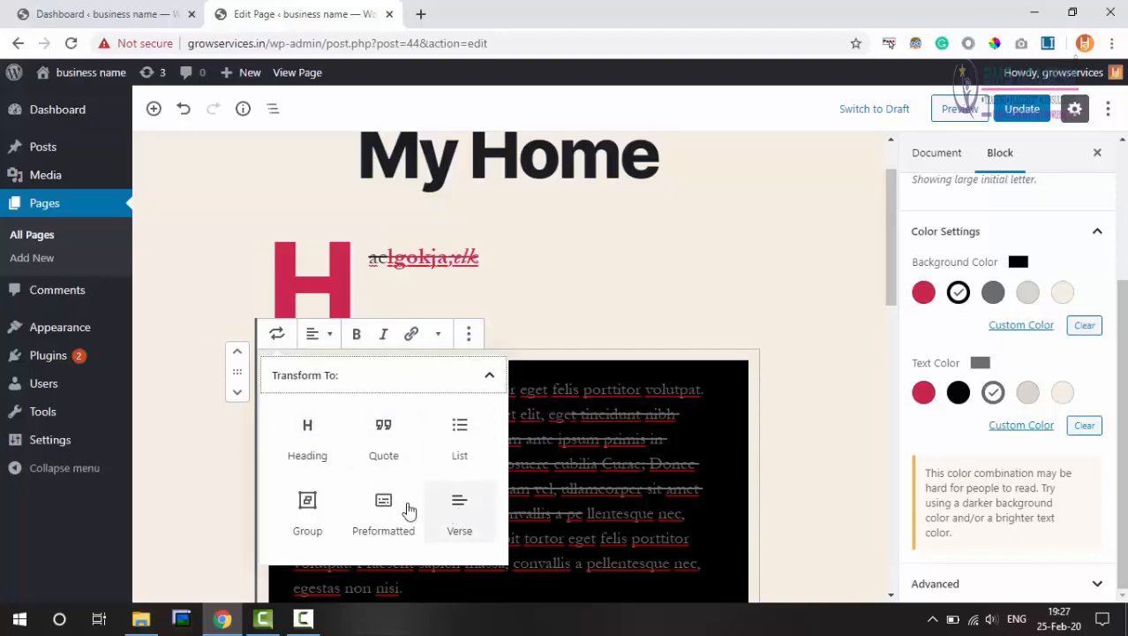
{"action": "left_click", "coordinate": [304, 448]}
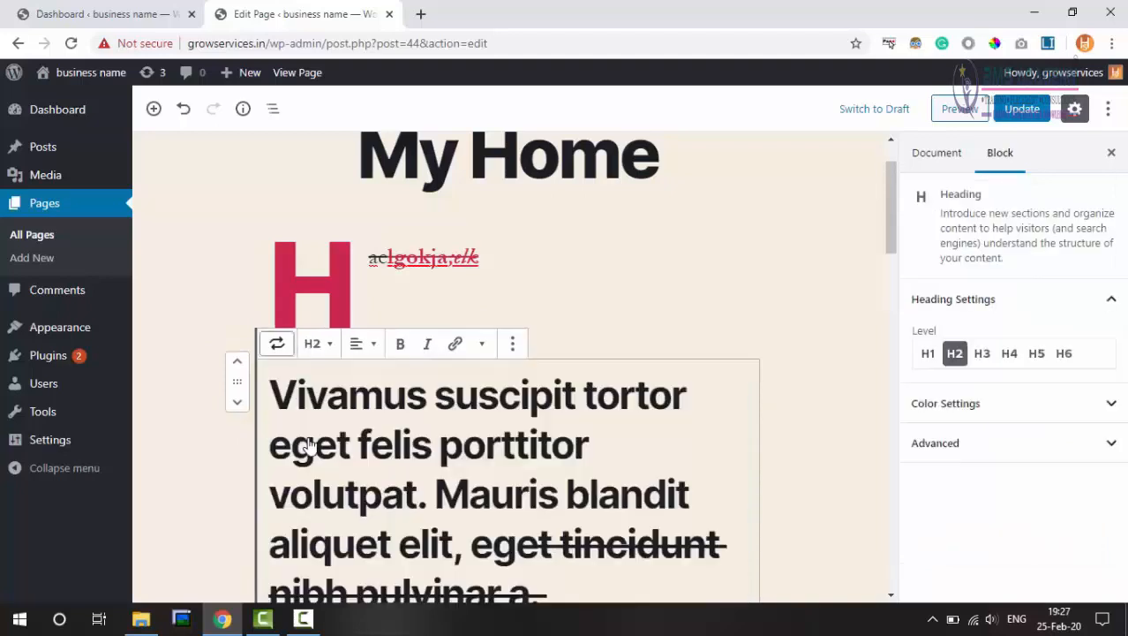
- Look over the long Vivamus heading and transform it back into a Paragraph block
{"action": "scroll", "coordinate": [788, 357], "scroll_direction": "down", "scroll_amount": 1}
{"action": "scroll", "coordinate": [788, 357], "scroll_direction": "down", "scroll_amount": 6}
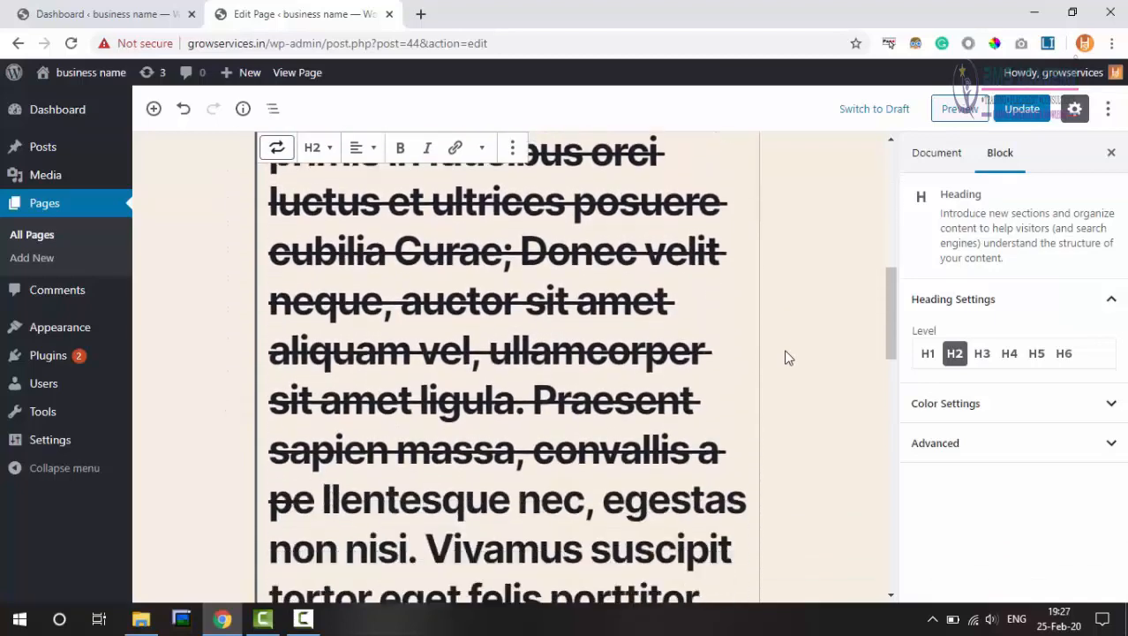
{"action": "scroll", "coordinate": [788, 358], "scroll_direction": "up", "scroll_amount": 7}
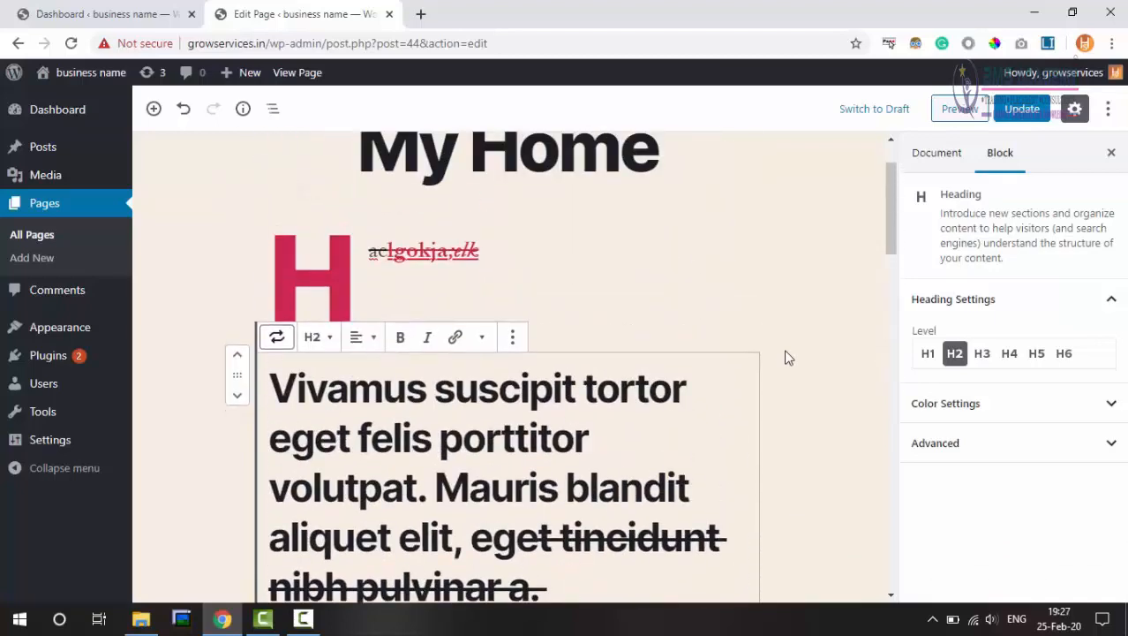
{"action": "left_click", "coordinate": [276, 336]}
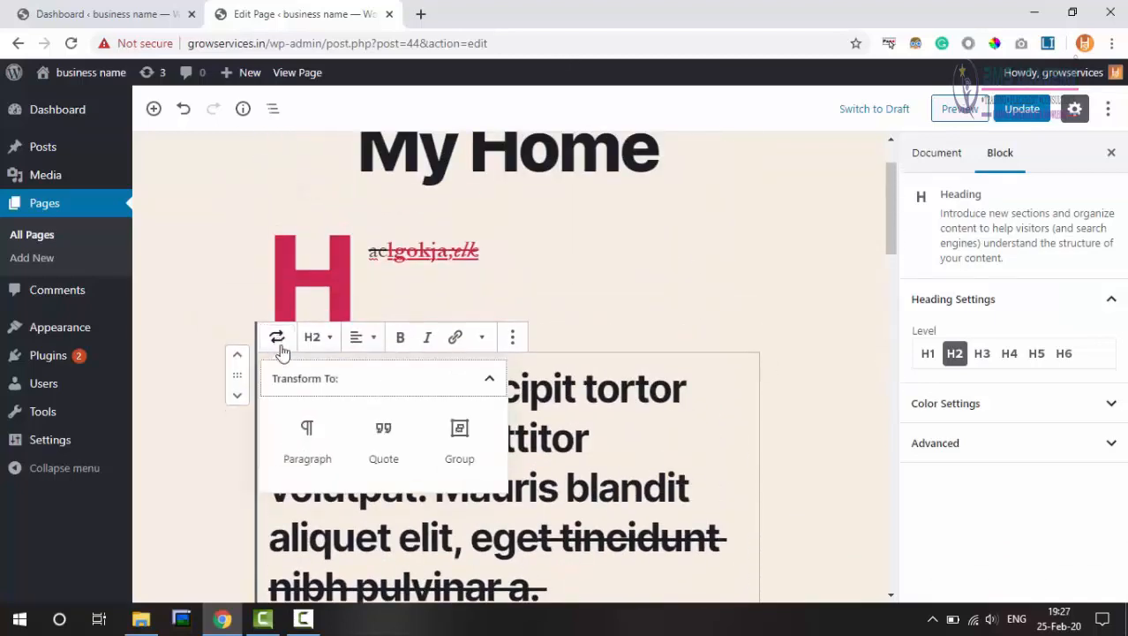
{"action": "left_click", "coordinate": [308, 441]}
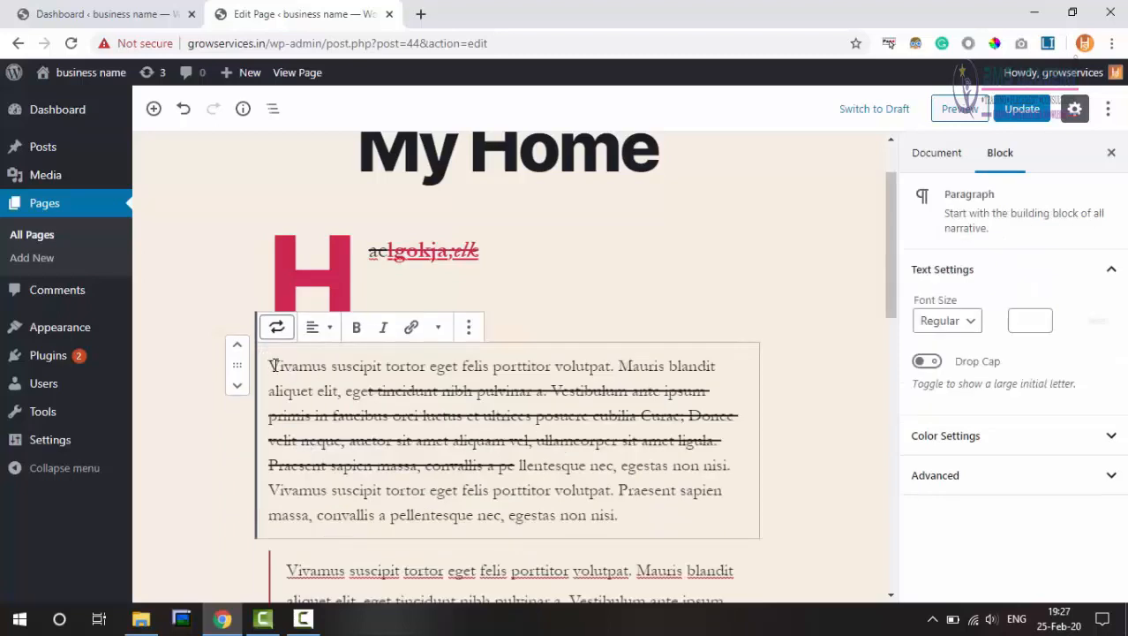
- Split the paragraph after "Vivamus suscipit tortor eget" and transform that first part into a Heading block
{"action": "left_click", "coordinate": [463, 364]}
{"action": "key", "text": "Return"}
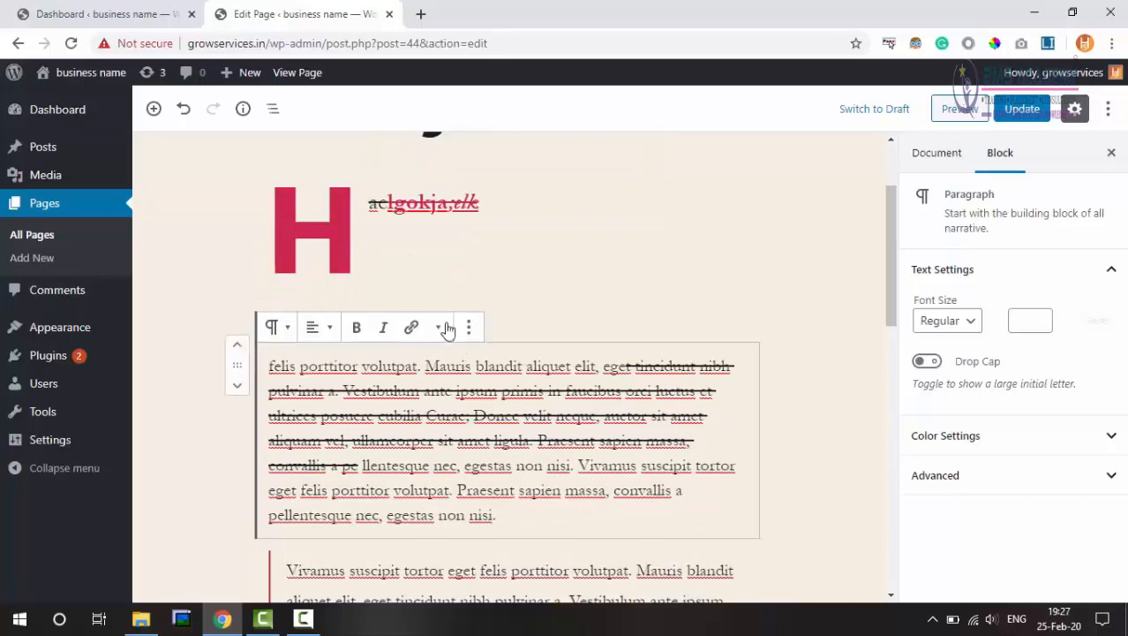
{"action": "left_click", "coordinate": [521, 313]}
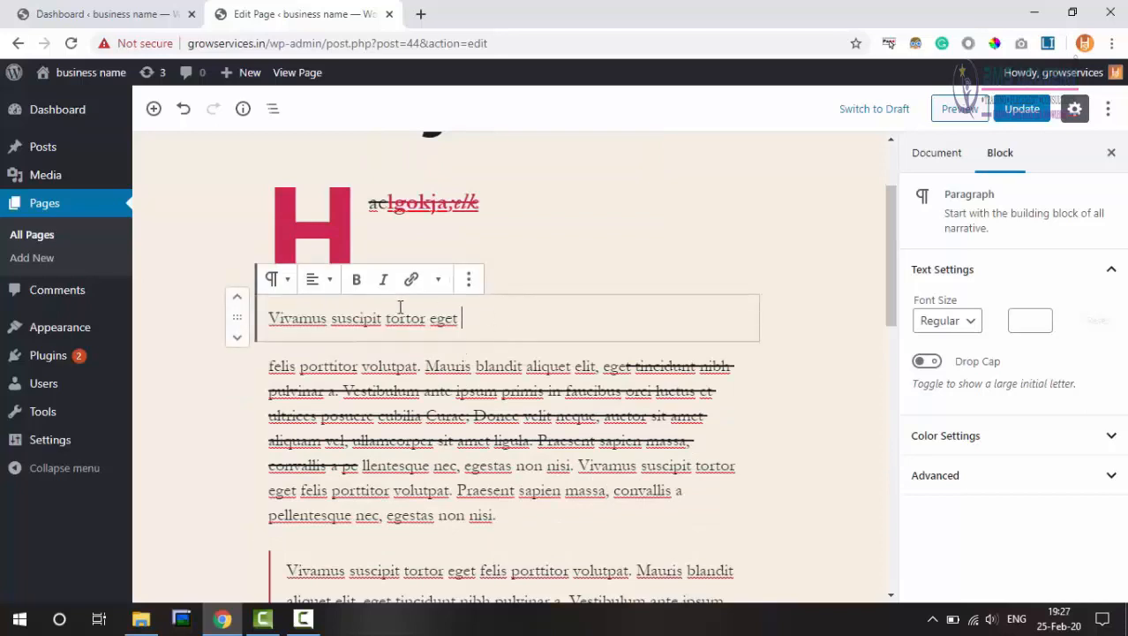
{"action": "left_click", "coordinate": [274, 281]}
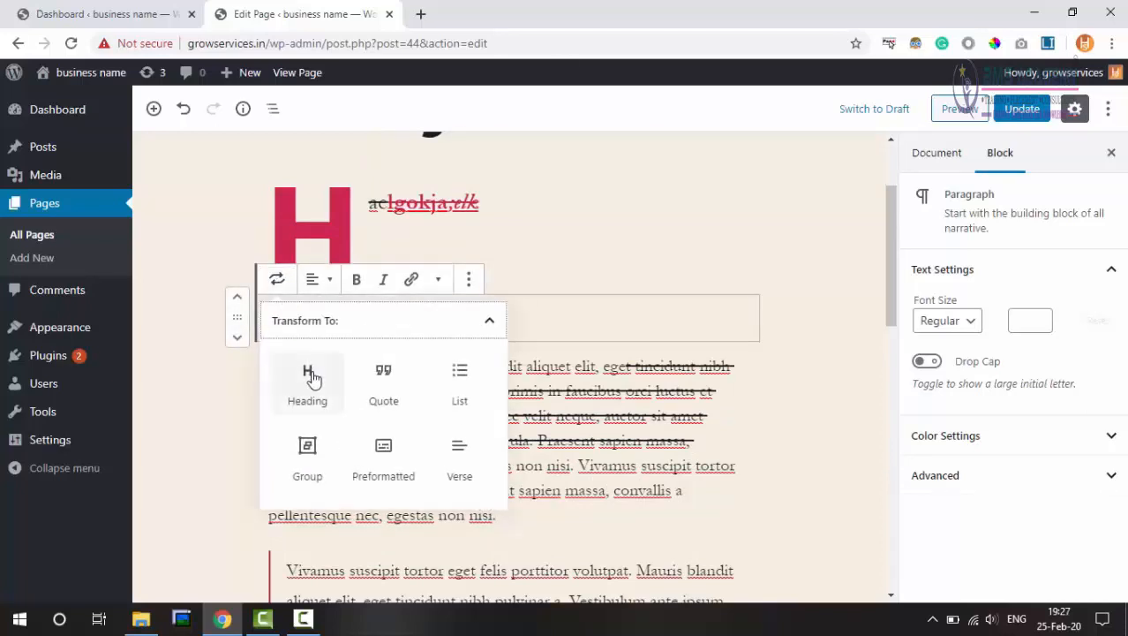
{"action": "left_click", "coordinate": [307, 384]}
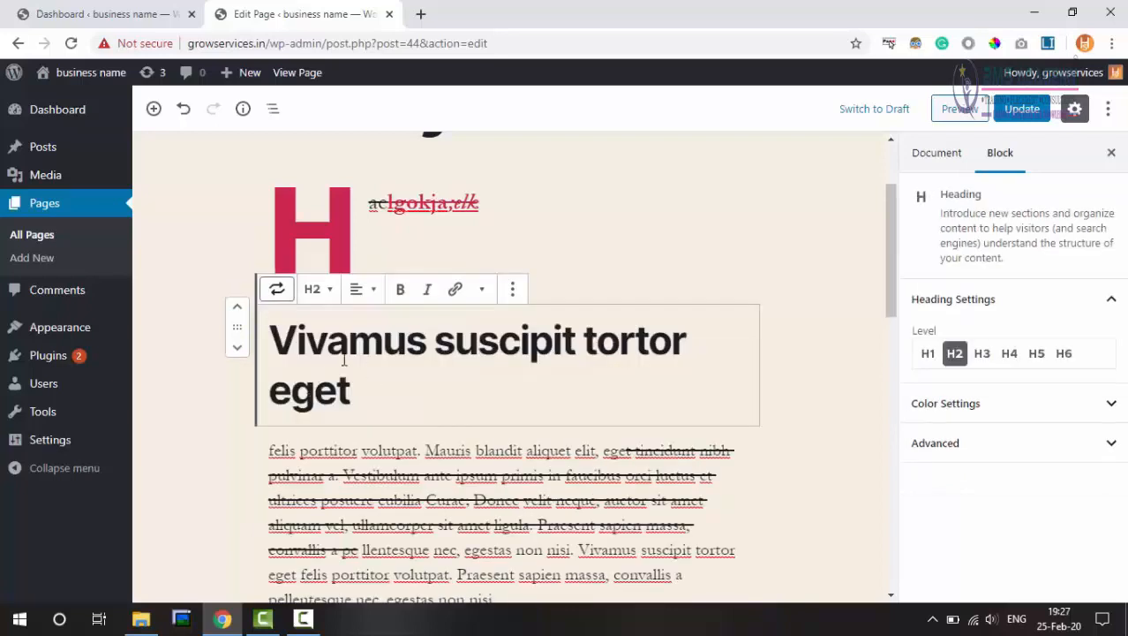
- Try levels H3, H4 and H6 on the "Vivamus suscipit tortor eget" heading and set it to H5
{"action": "left_click", "coordinate": [317, 291]}
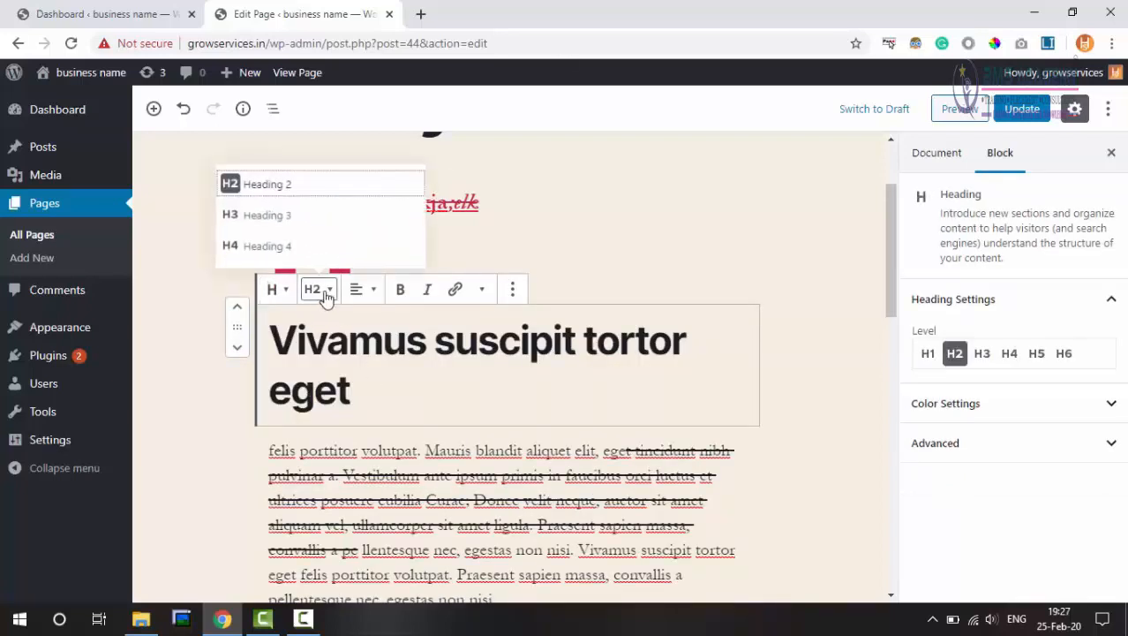
{"action": "left_click", "coordinate": [295, 221]}
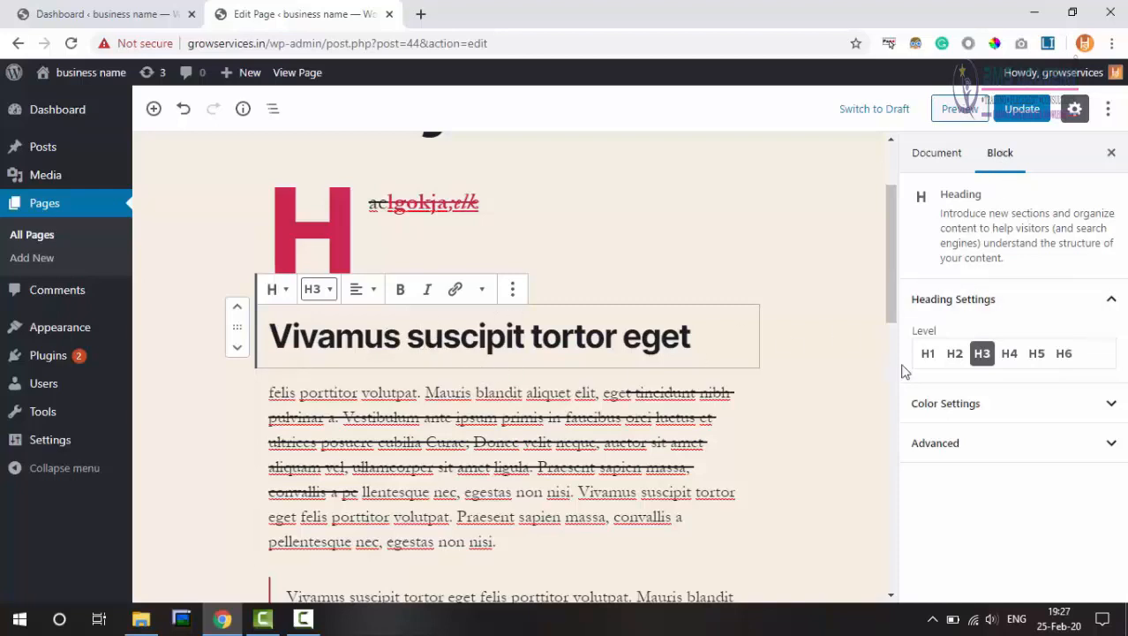
{"action": "left_click", "coordinate": [1009, 354]}
{"action": "left_click", "coordinate": [1038, 354]}
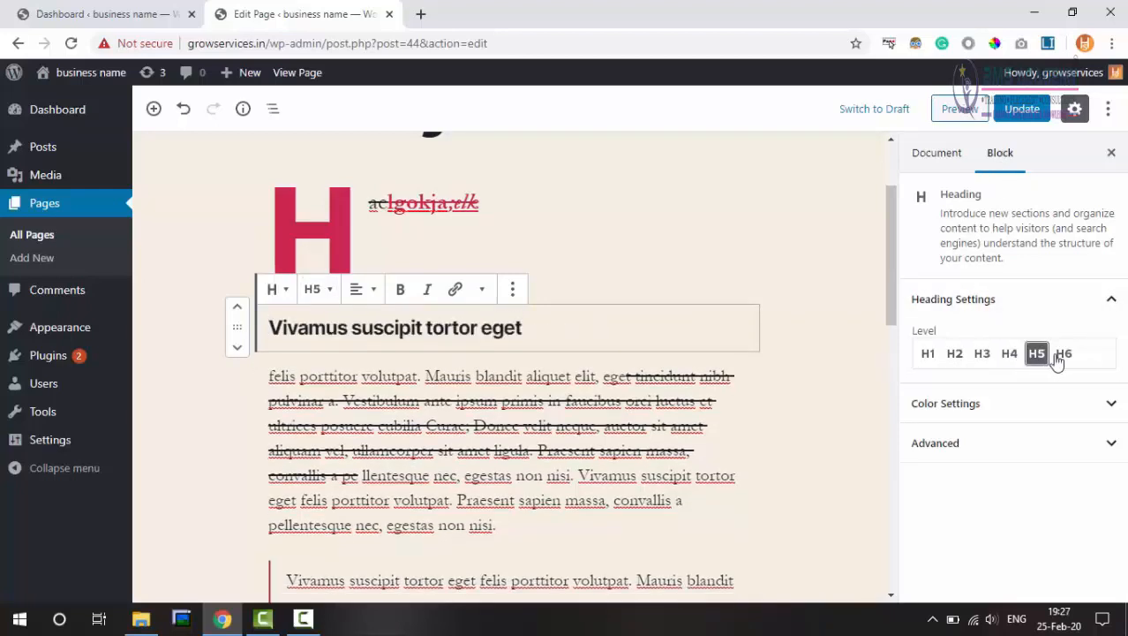
{"action": "left_click", "coordinate": [1063, 354]}
{"action": "left_click", "coordinate": [1036, 354]}
{"action": "left_click", "coordinate": [1009, 353]}
{"action": "left_click", "coordinate": [1063, 353]}
{"action": "left_click", "coordinate": [1038, 354]}
- Check the heading's alignment options and apply strikethrough to the words "suscipit tortor eget"
{"action": "left_click", "coordinate": [361, 289]}
{"action": "left_click", "coordinate": [361, 289]}
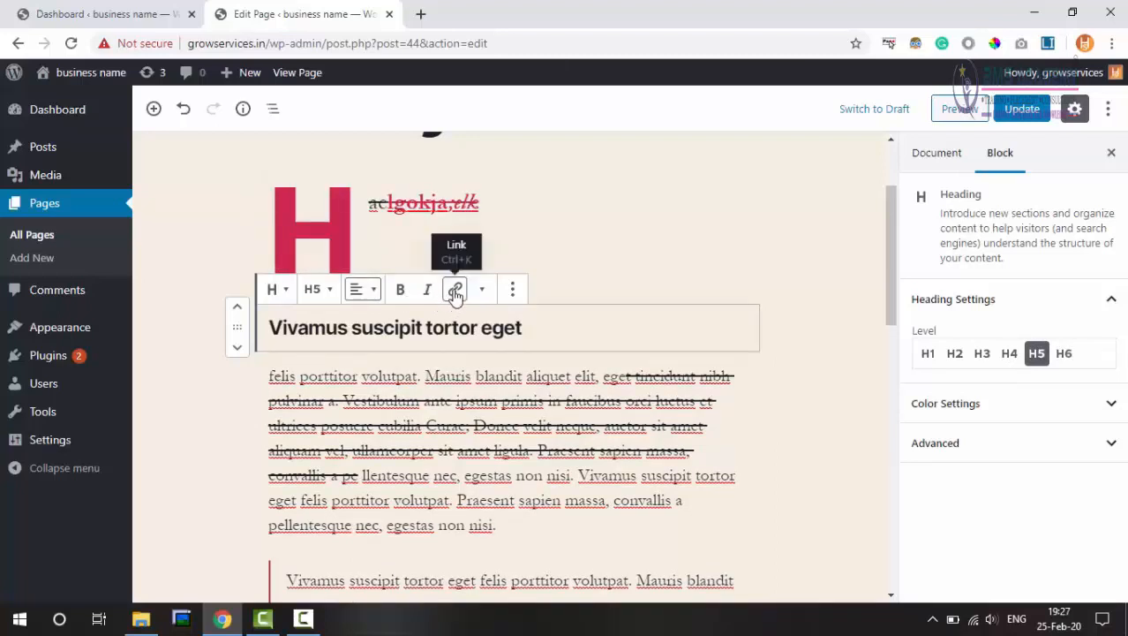
{"action": "left_click_drag", "start_coordinate": [529, 327], "coordinate": [354, 323]}
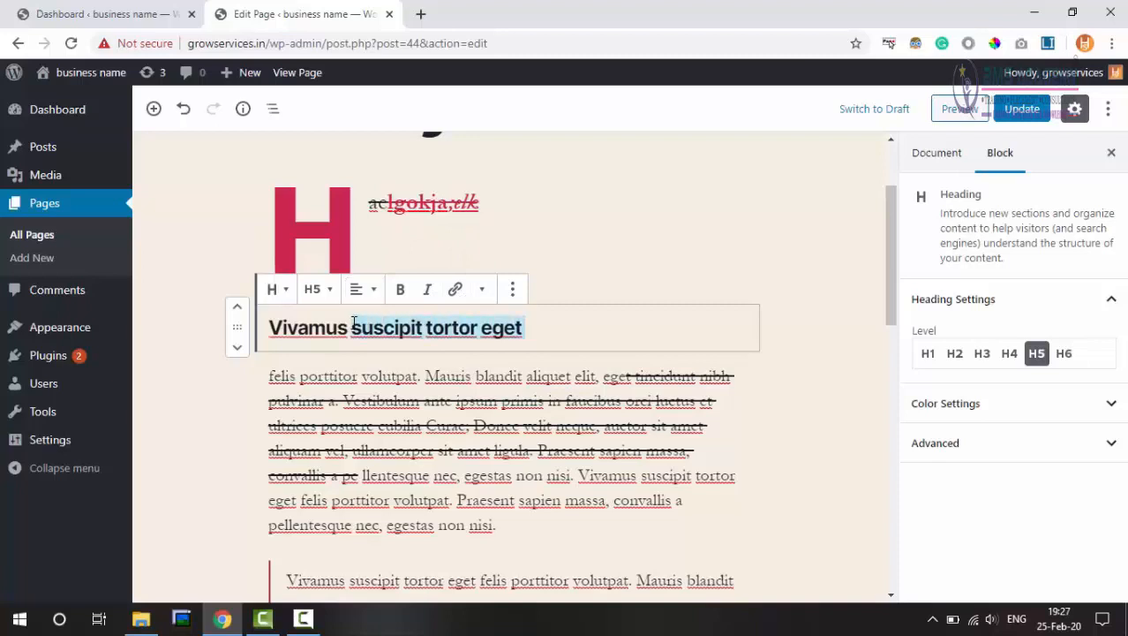
{"action": "left_click", "coordinate": [482, 292]}
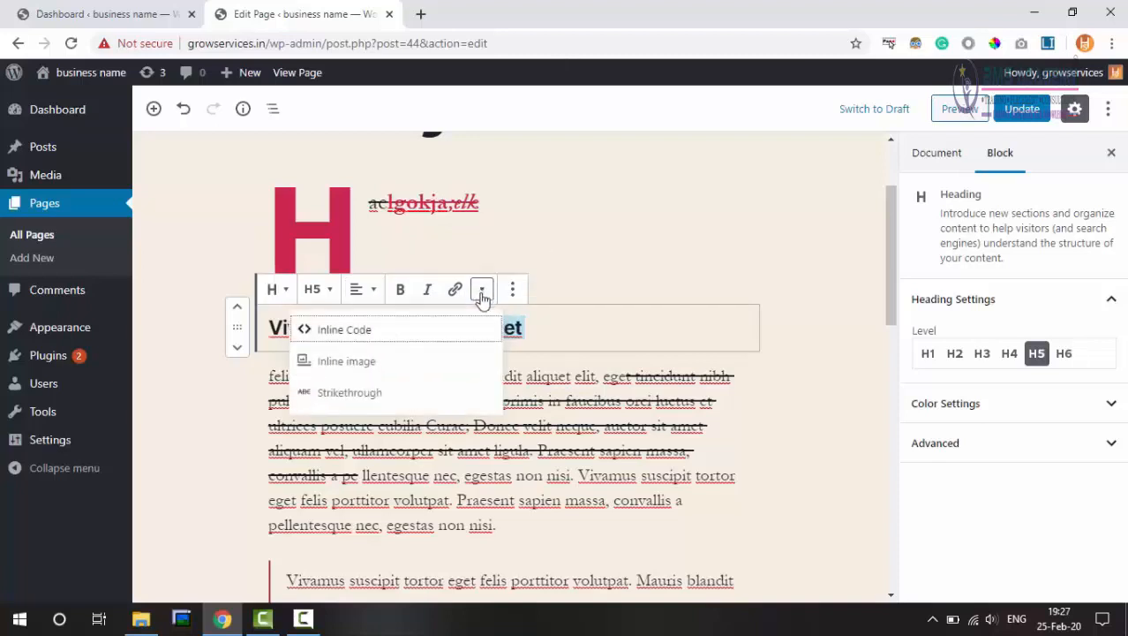
{"action": "left_click", "coordinate": [366, 392]}
{"action": "left_click", "coordinate": [545, 327]}
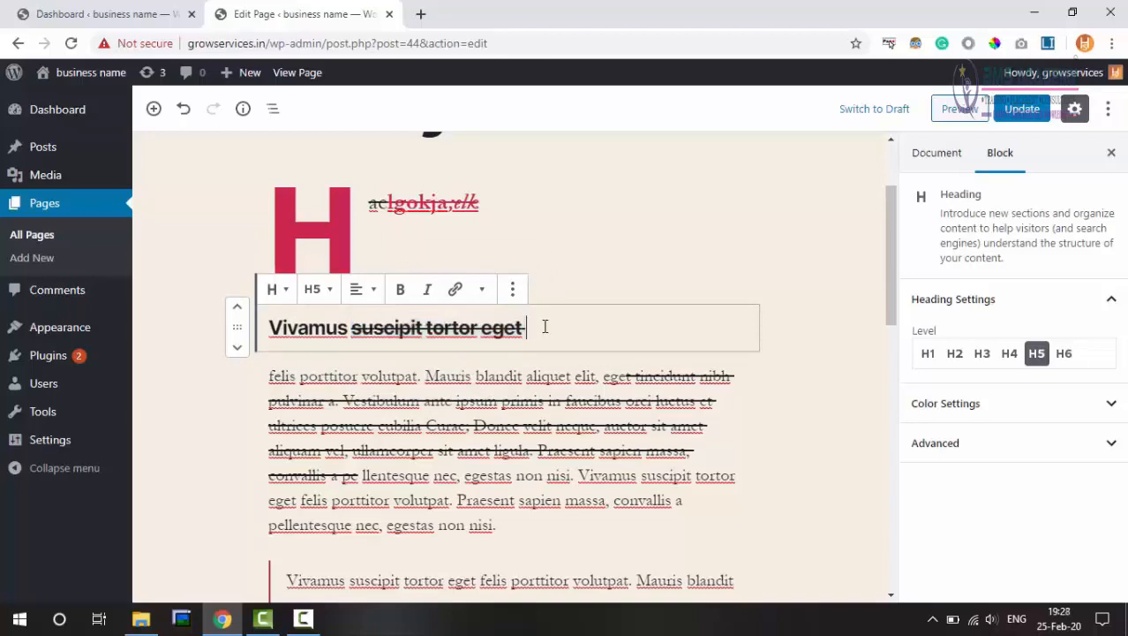
- Add a paragraph reading "rftugyvjbkhj" below the heading and transform it into a List block
{"action": "key", "text": "Return"}
{"action": "type", "text": "rftugyvjbkhj"}
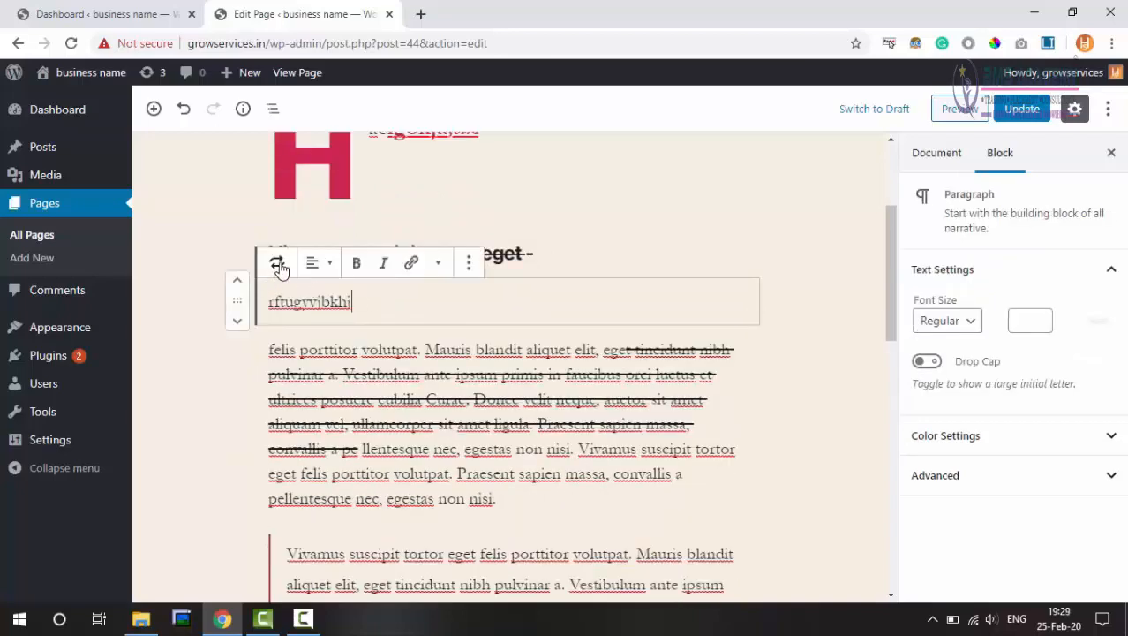
{"action": "left_click", "coordinate": [273, 262]}
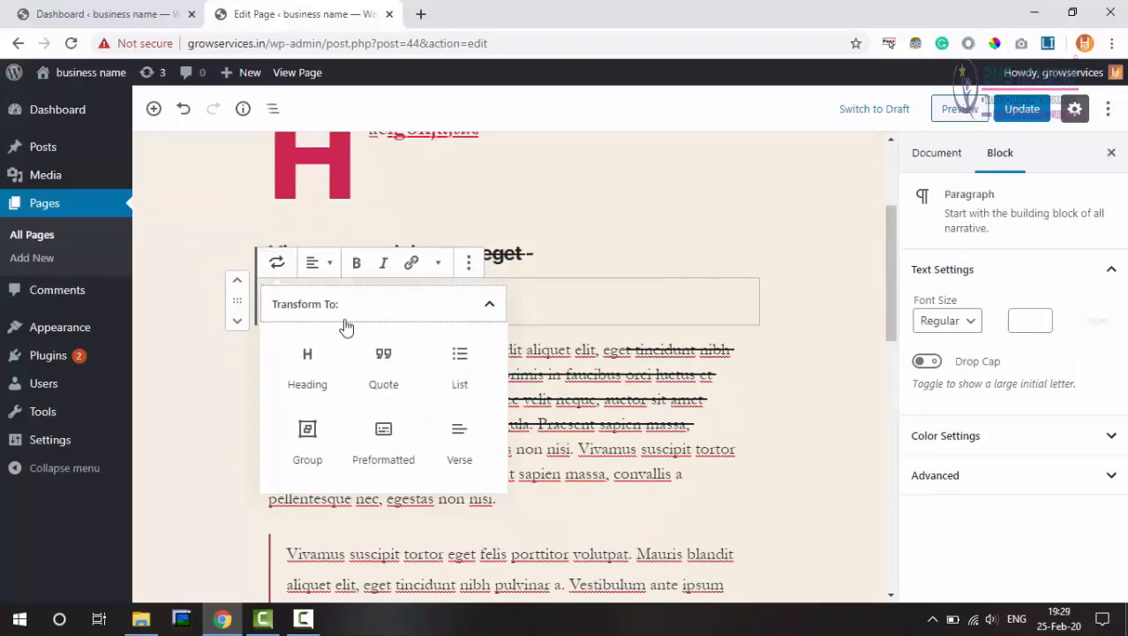
{"action": "left_click", "coordinate": [463, 364]}
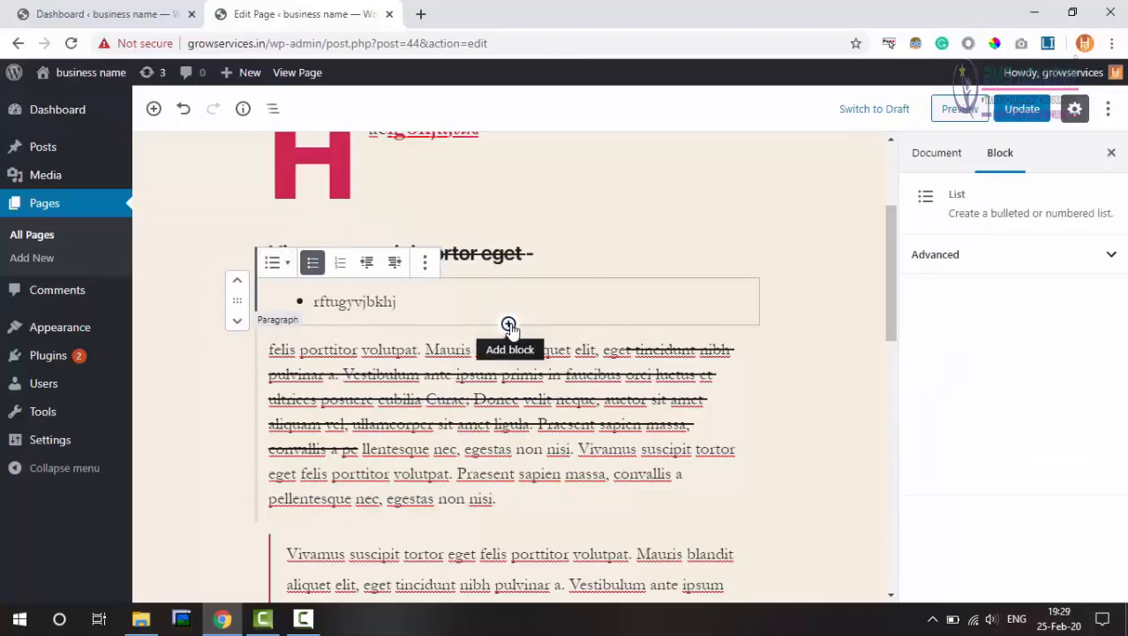
- Insert a second List block below the first with the items "fgrethyjuthn", "fghj" and "ghjklghj"
{"action": "left_click", "coordinate": [508, 325]}
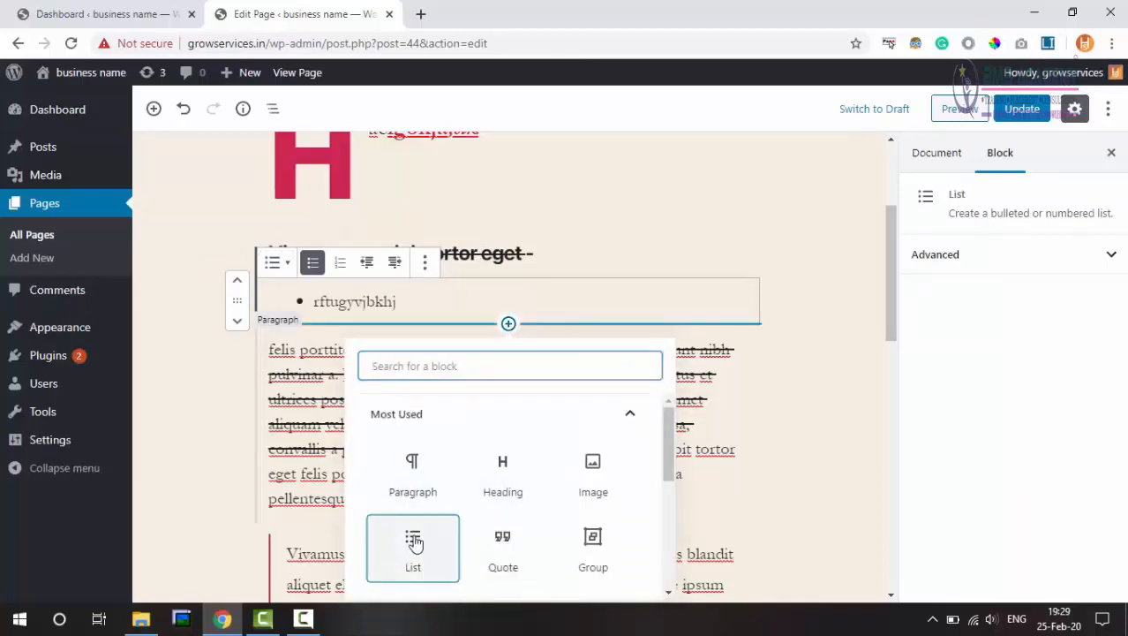
{"action": "left_click", "coordinate": [415, 539]}
{"action": "type", "text": "fgrethyjuthn"}
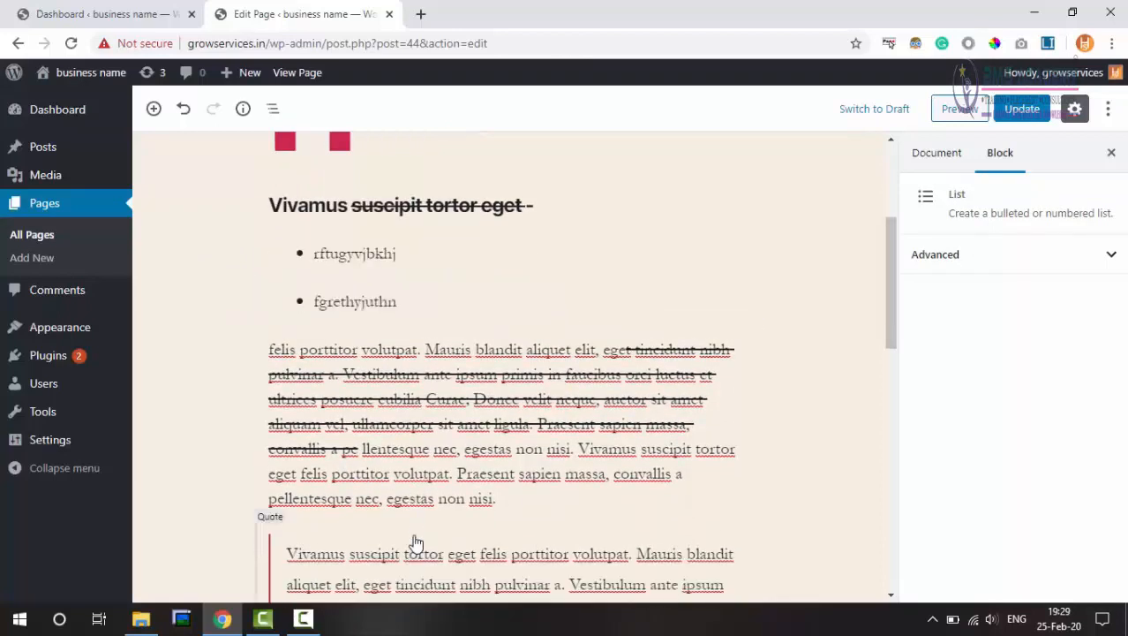
{"action": "key", "text": "Return"}
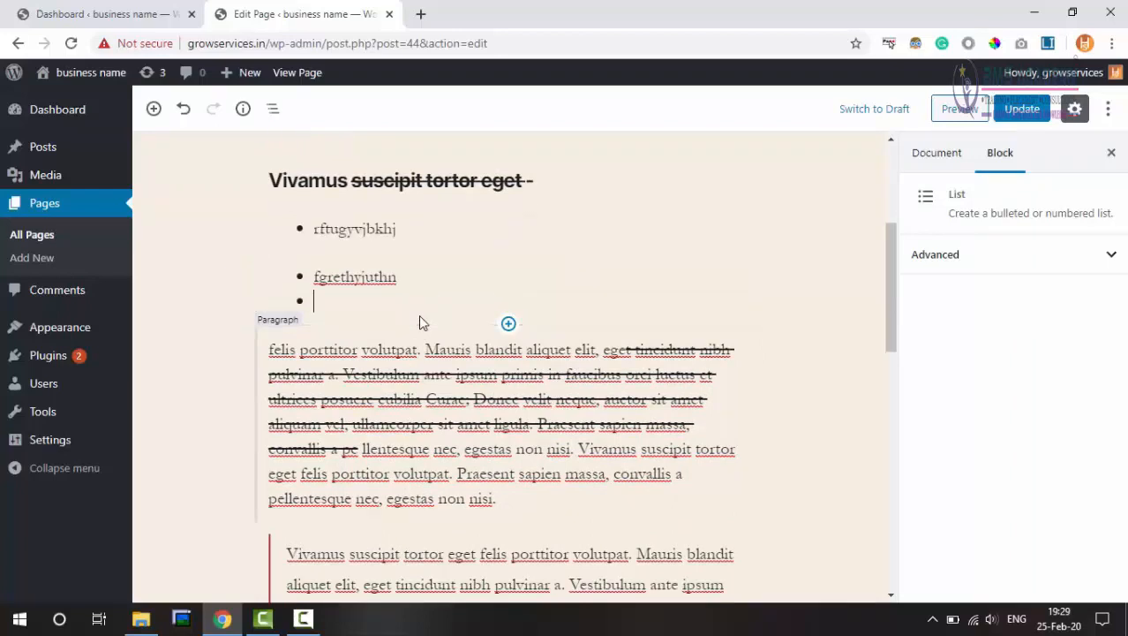
{"action": "type", "text": "fghj"}
{"action": "key", "text": "Return"}
{"action": "type", "text": "ghjk"}
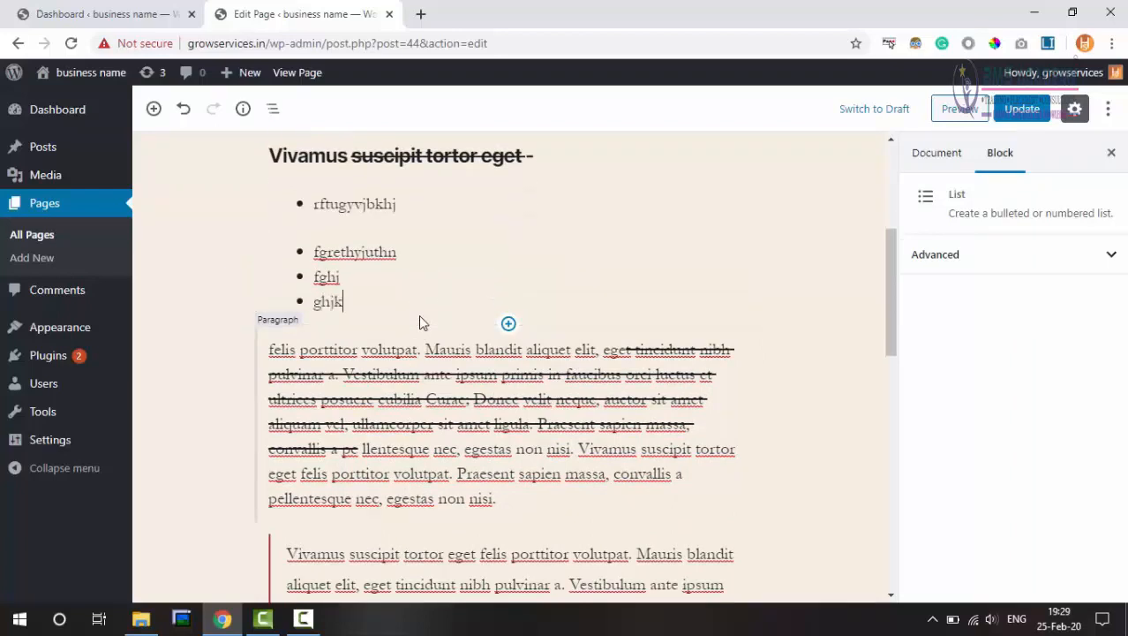
{"action": "type", "text": "lghj"}
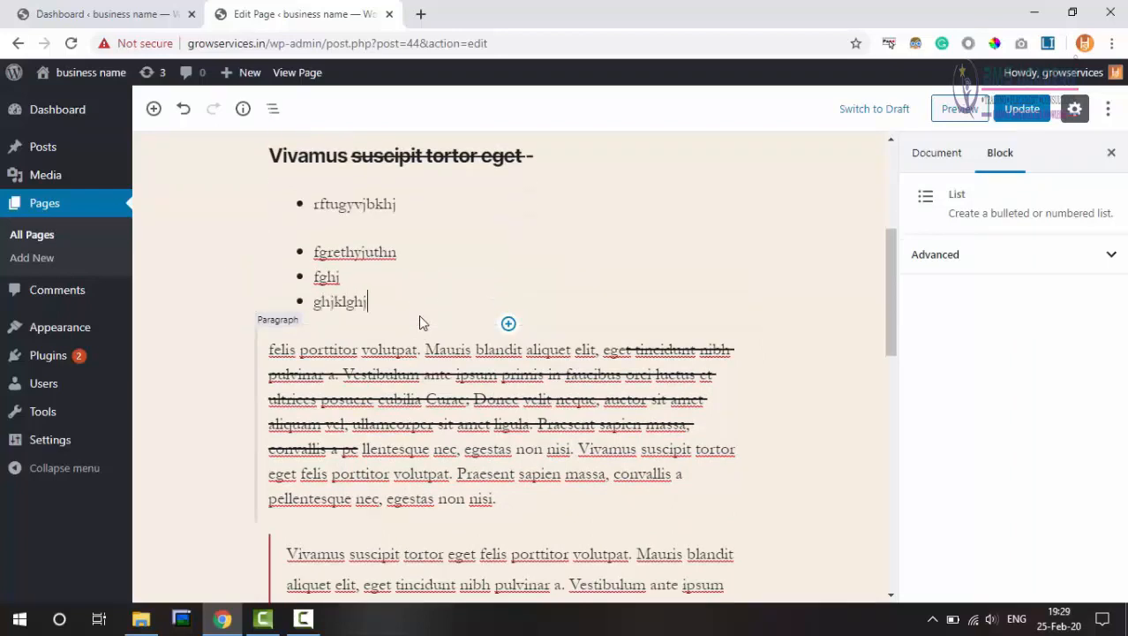
- Convert the three-item list starting with "fgrethyjuthn" into a numbered list
{"action": "left_click", "coordinate": [371, 278]}
{"action": "double_click", "coordinate": [370, 277]}
{"action": "key", "text": "ctrl+a"}
{"action": "key", "text": "ctrl+a"}
{"action": "left_click", "coordinate": [365, 445]}
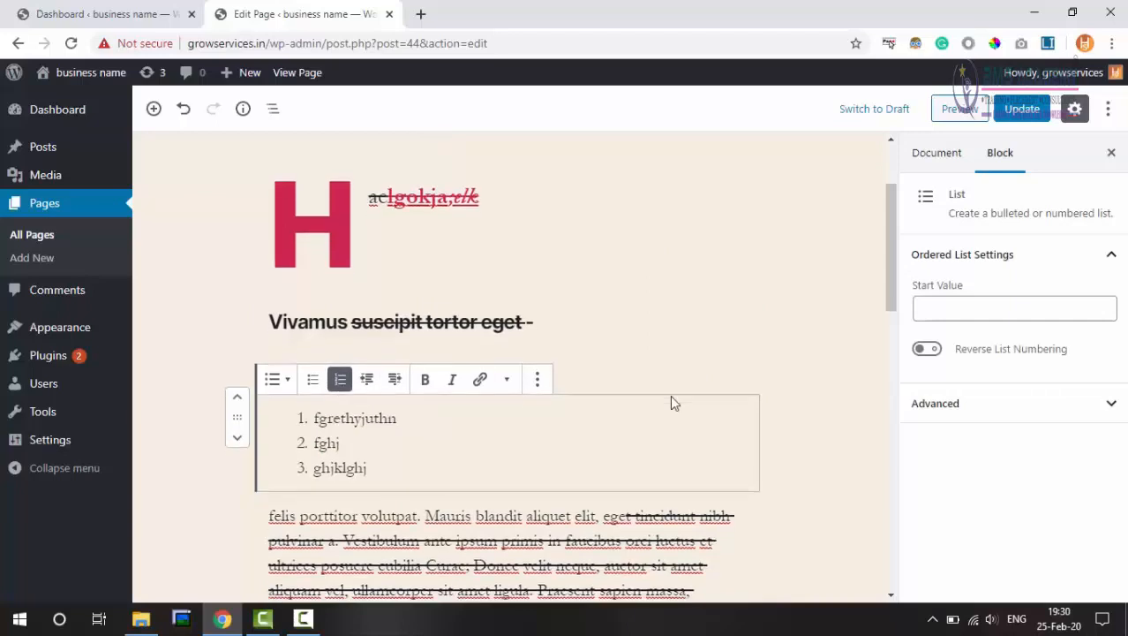
- Indent the numbered items so "fghj" nests under "fgrethyjuthn" and "ghjklghj" nests under "fghj"
{"action": "scroll", "coordinate": [670, 395], "scroll_direction": "down", "scroll_amount": 1}
{"action": "left_click", "coordinate": [333, 325]}
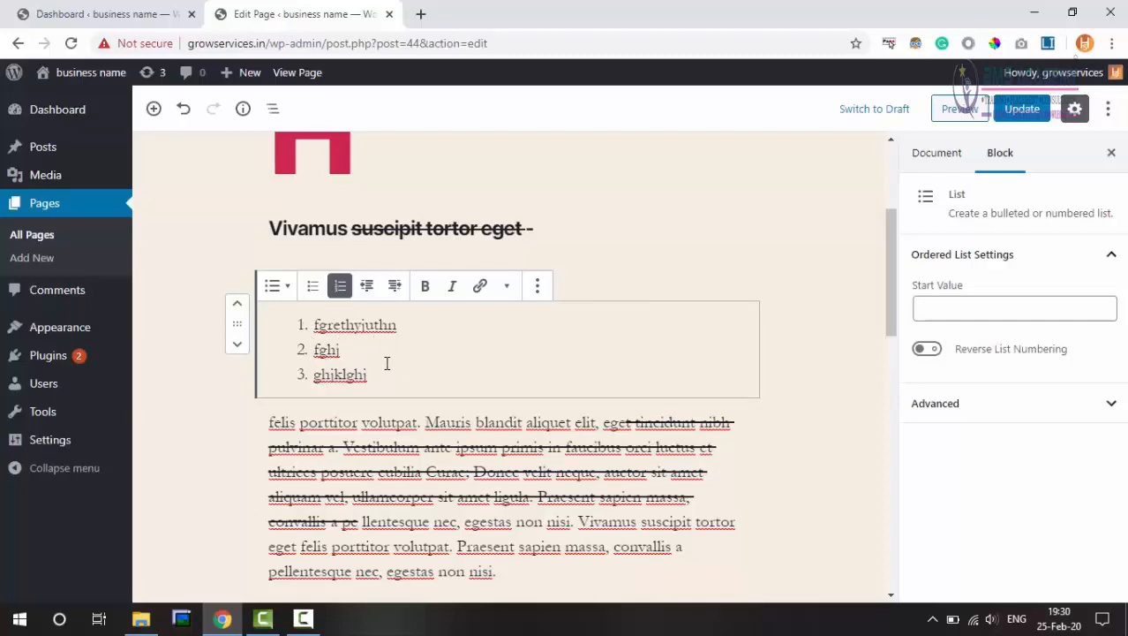
{"action": "left_click", "coordinate": [395, 288]}
{"action": "left_click", "coordinate": [394, 288]}
{"action": "left_click", "coordinate": [395, 288]}
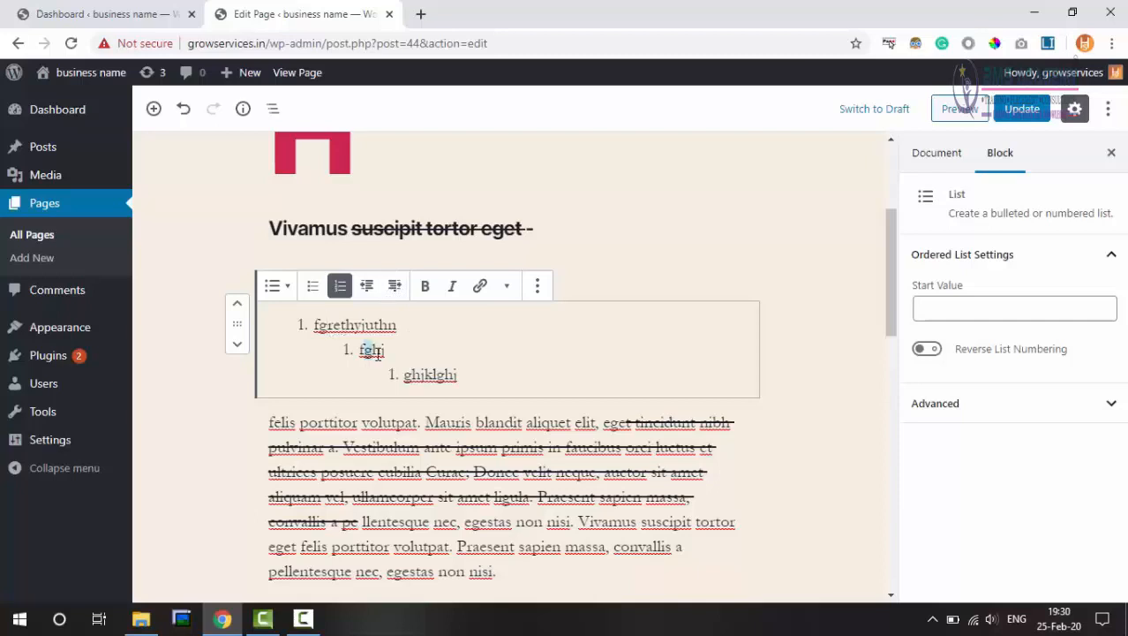
- Merge "ghjklghj" into the "fghj" item and split it off again as a second item on the same level
{"action": "left_click_drag", "start_coordinate": [421, 375], "coordinate": [454, 375]}
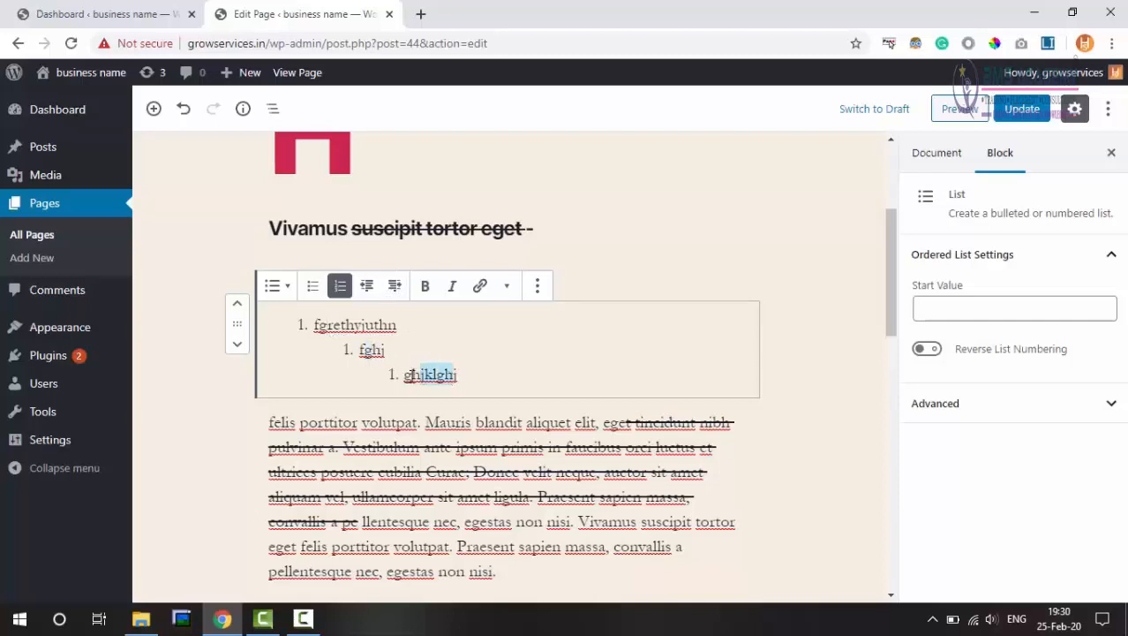
{"action": "left_click", "coordinate": [403, 375]}
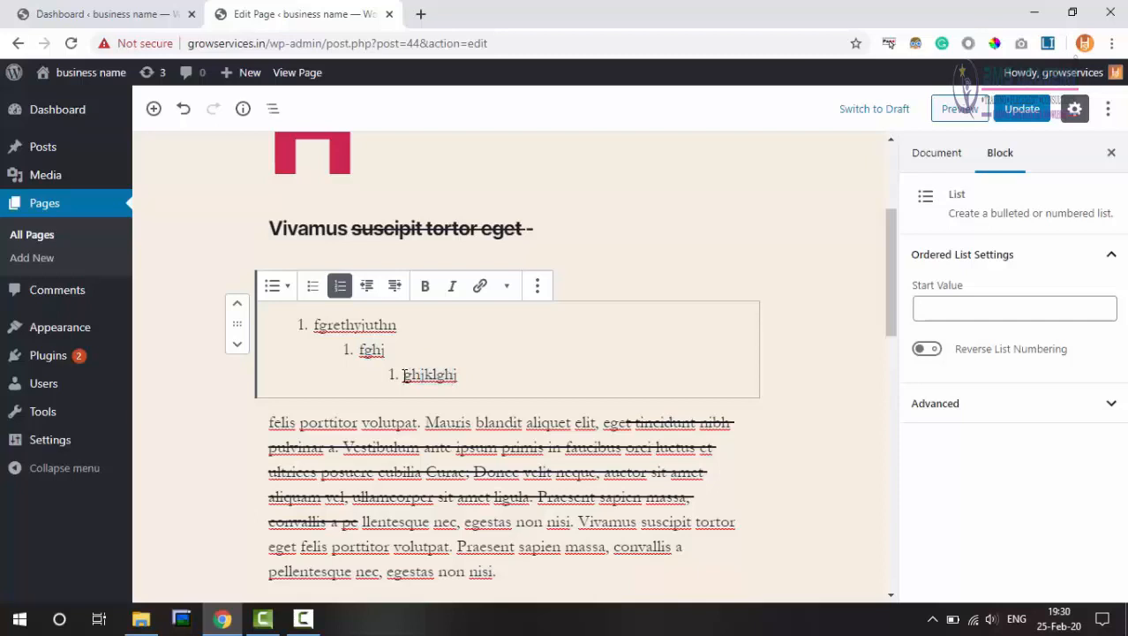
{"action": "key", "text": "BackSpace"}
{"action": "key", "text": "BackSpace"}
{"action": "key", "text": "BackSpace"}
{"action": "key", "text": "BackSpace"}
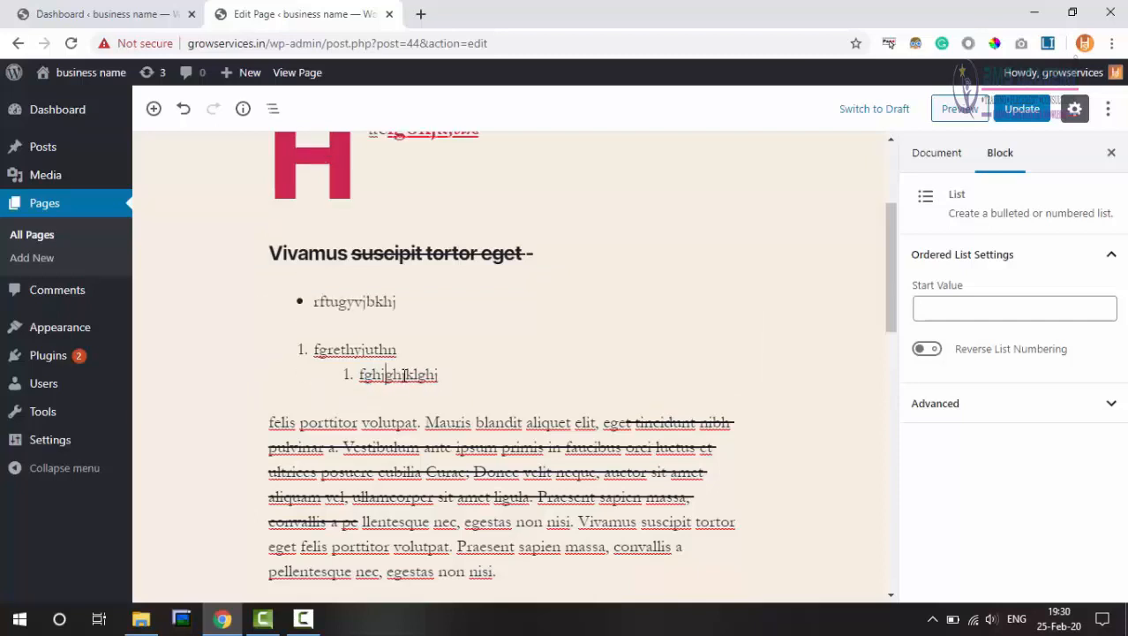
{"action": "key", "text": "Return"}
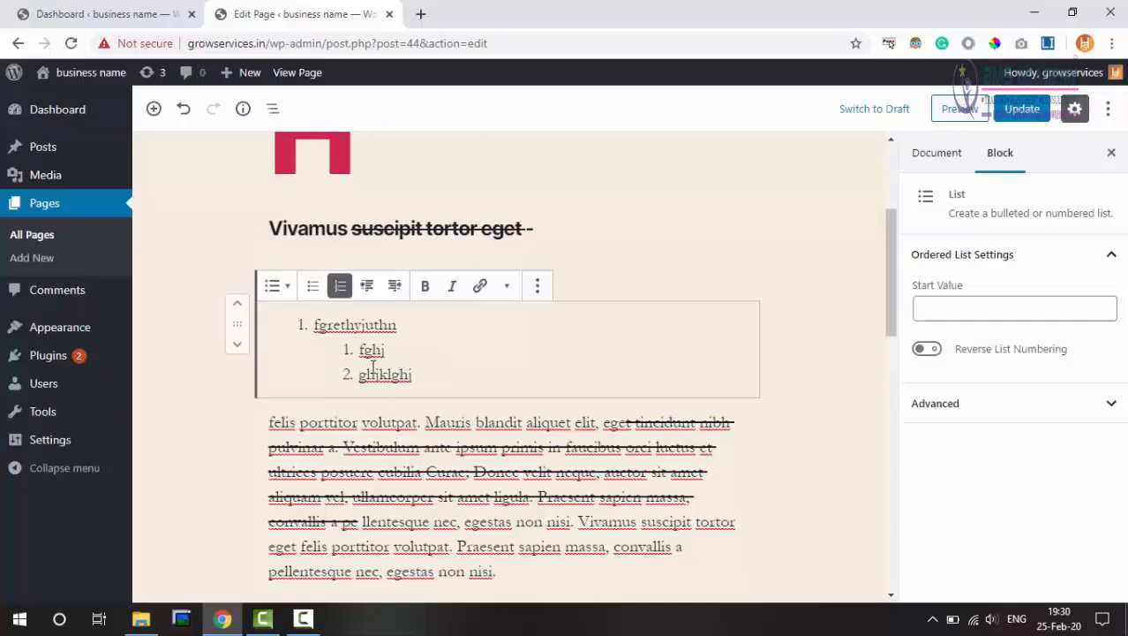
- Merge the numbered list into the bulleted list above it and delete the "rftugyvjbkhj" item
{"action": "left_click", "coordinate": [315, 325]}
{"action": "key", "text": "BackSpace"}
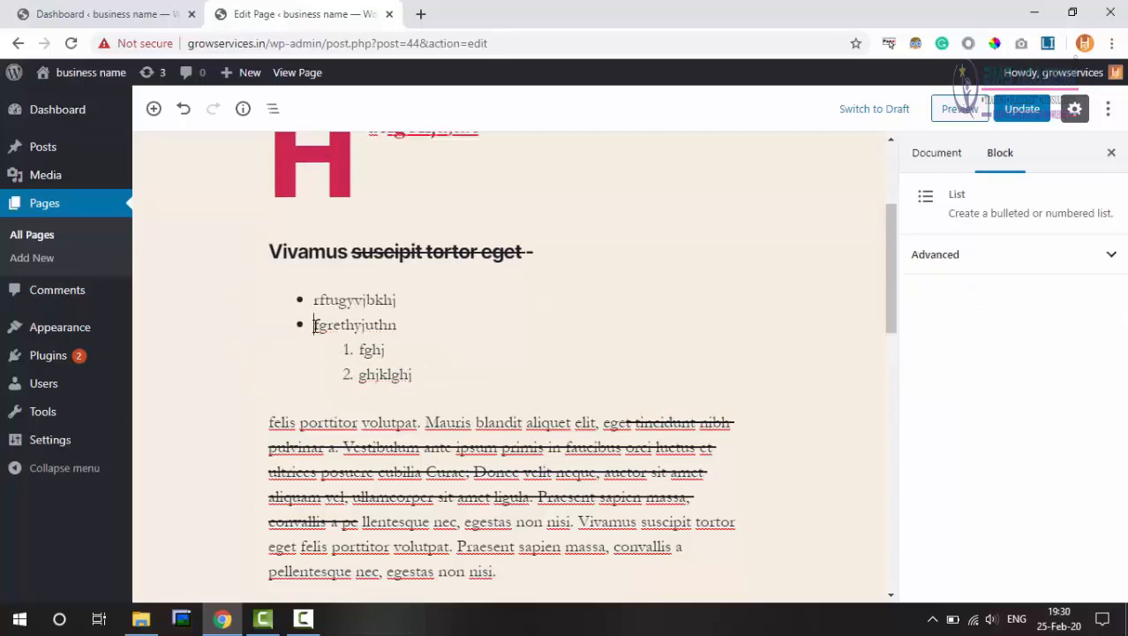
{"action": "key", "text": "BackSpace"}
{"action": "key", "text": "BackSpace"}
{"action": "key", "text": "BackSpace"}
{"action": "key", "text": "BackSpace"}
{"action": "key", "text": "BackSpace"}
{"action": "key", "text": "BackSpace"}
{"action": "key", "text": "BackSpace"}
{"action": "key", "text": "BackSpace"}
{"action": "key", "text": "BackSpace"}
{"action": "key", "text": "BackSpace"}
{"action": "key", "text": "BackSpace"}
{"action": "key", "text": "BackSpace"}
{"action": "key", "text": "BackSpace"}
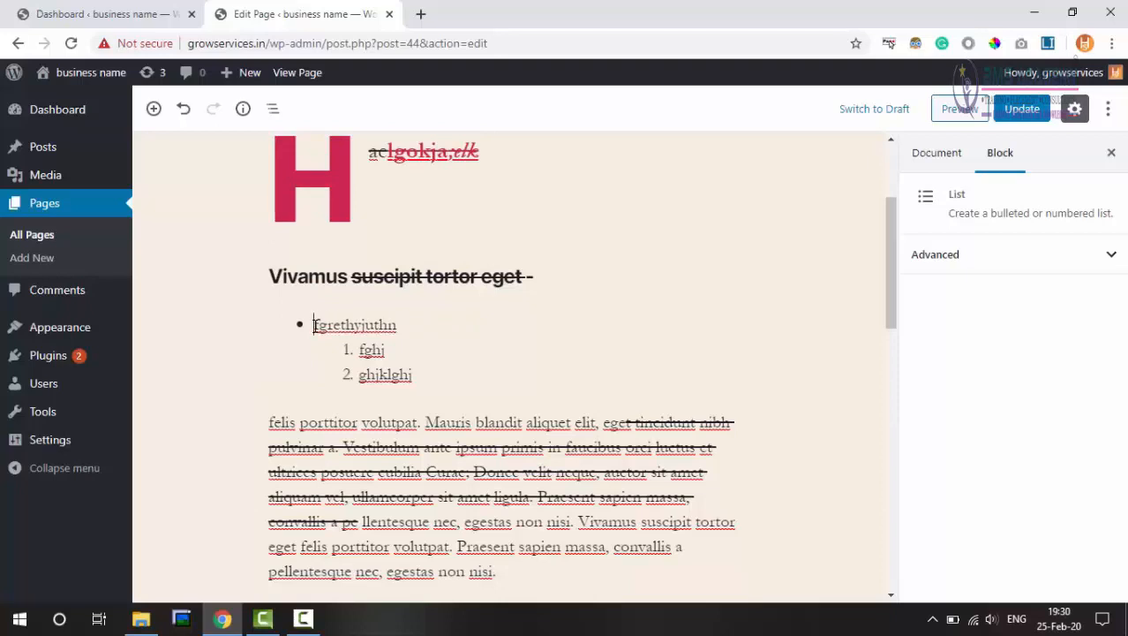
- Outdent the nested items "fghj" and "ghjklghj" to the top level of the bulleted list
{"action": "left_click", "coordinate": [359, 349]}
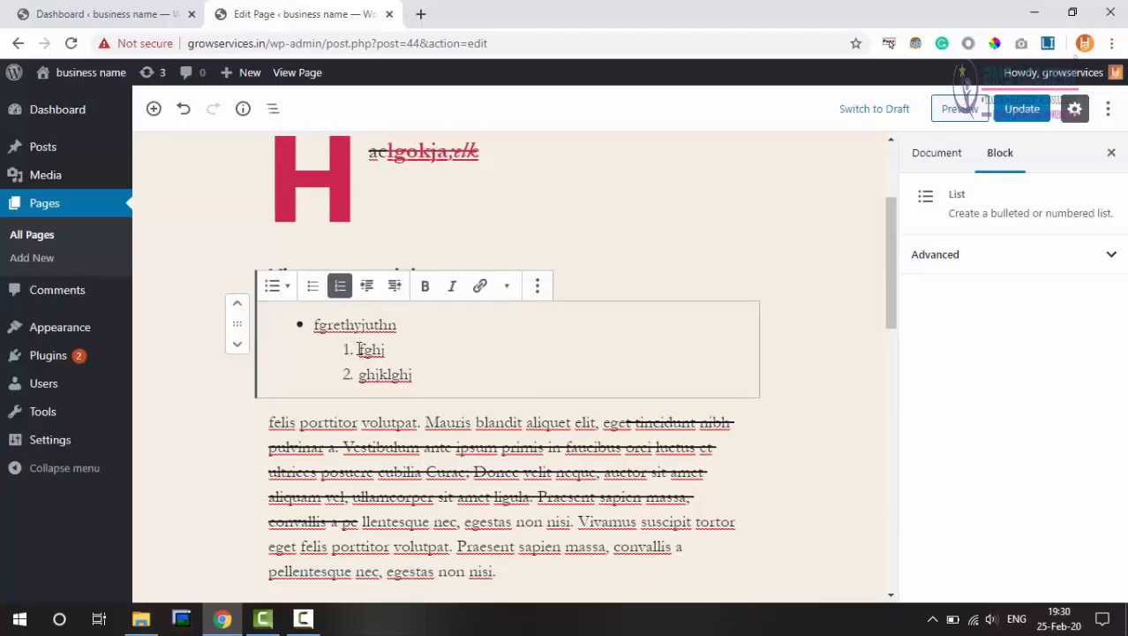
{"action": "key", "text": "shift+Tab"}
{"action": "left_click", "coordinate": [359, 375]}
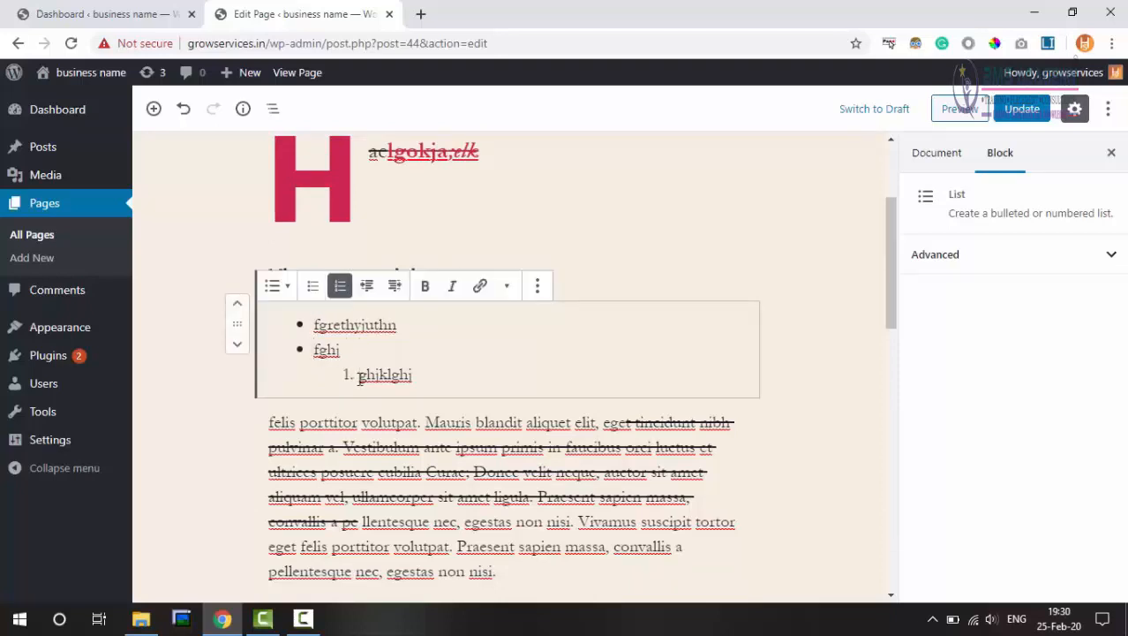
{"action": "key", "text": "shift+Tab"}
{"action": "left_click", "coordinate": [415, 363]}
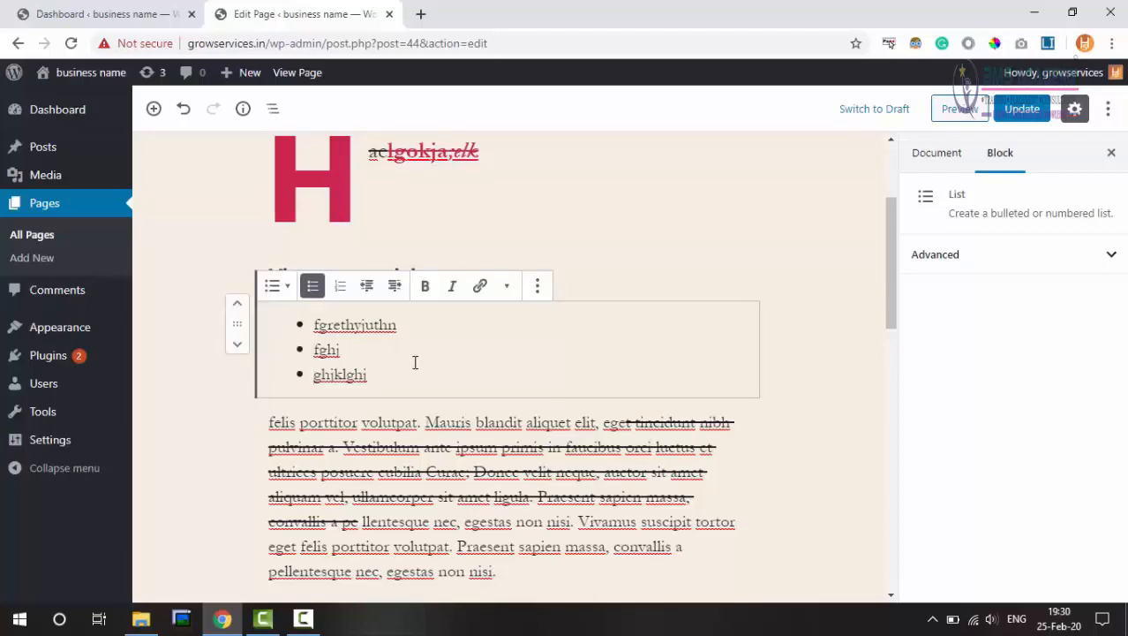
- Deselect the list and review the page content from the My Home title down to the image
{"action": "scroll", "coordinate": [415, 363], "scroll_direction": "up", "scroll_amount": 1}
{"action": "left_click", "coordinate": [838, 378]}
{"action": "scroll", "coordinate": [752, 391], "scroll_direction": "down", "scroll_amount": 2}
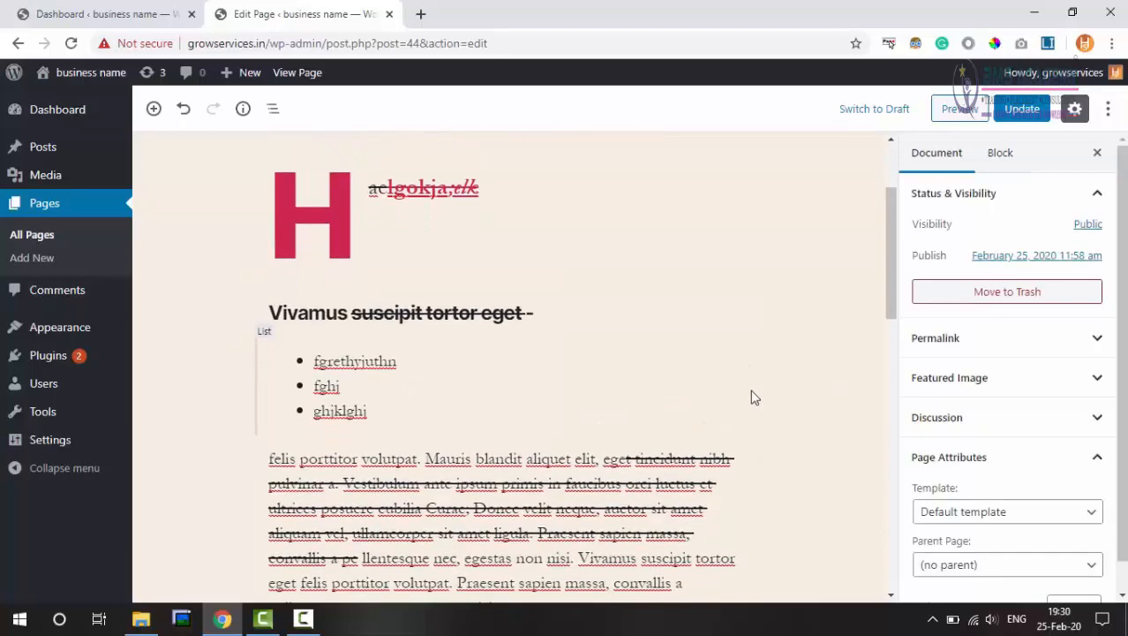
{"action": "scroll", "coordinate": [752, 396], "scroll_direction": "down", "scroll_amount": 2}
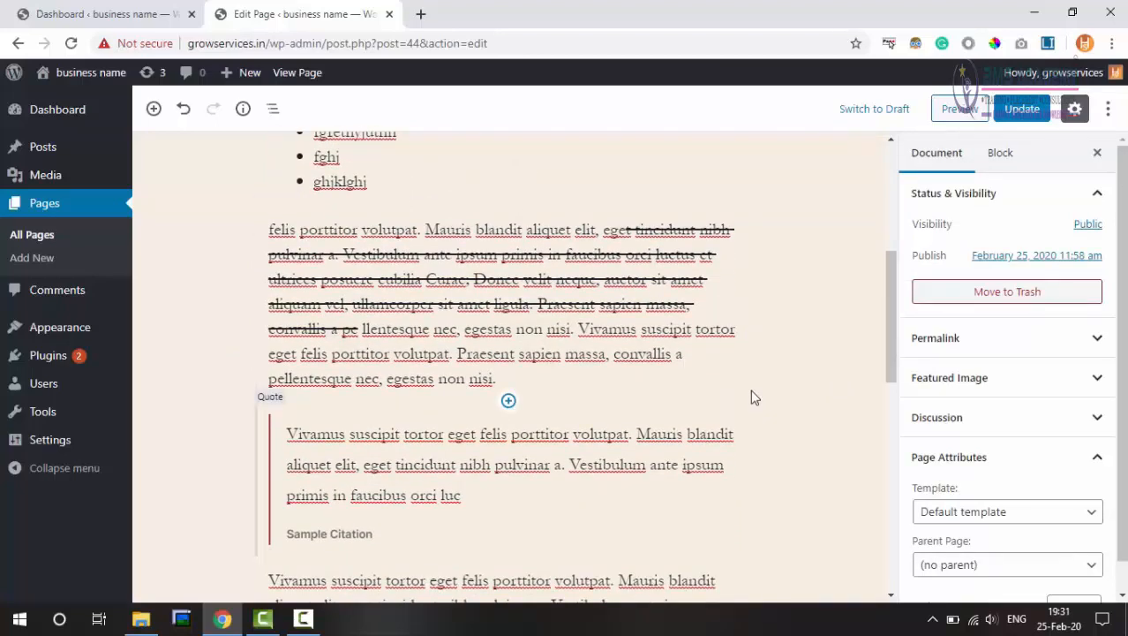
{"action": "scroll", "coordinate": [752, 397], "scroll_direction": "down", "scroll_amount": 2}
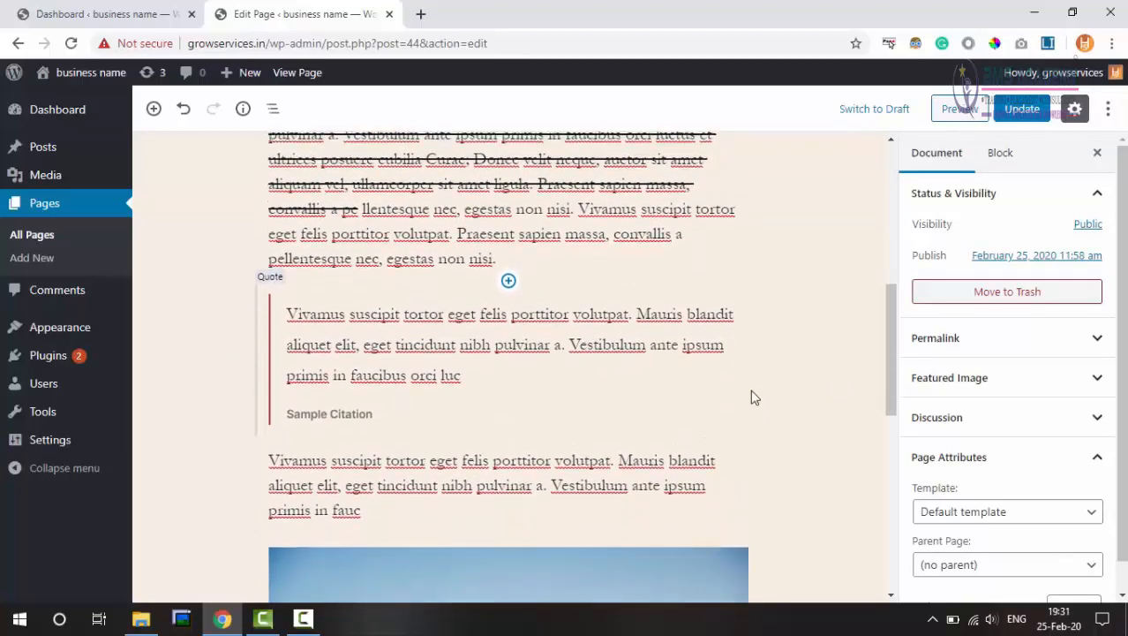
{"action": "scroll", "coordinate": [751, 392], "scroll_direction": "up", "scroll_amount": 8}
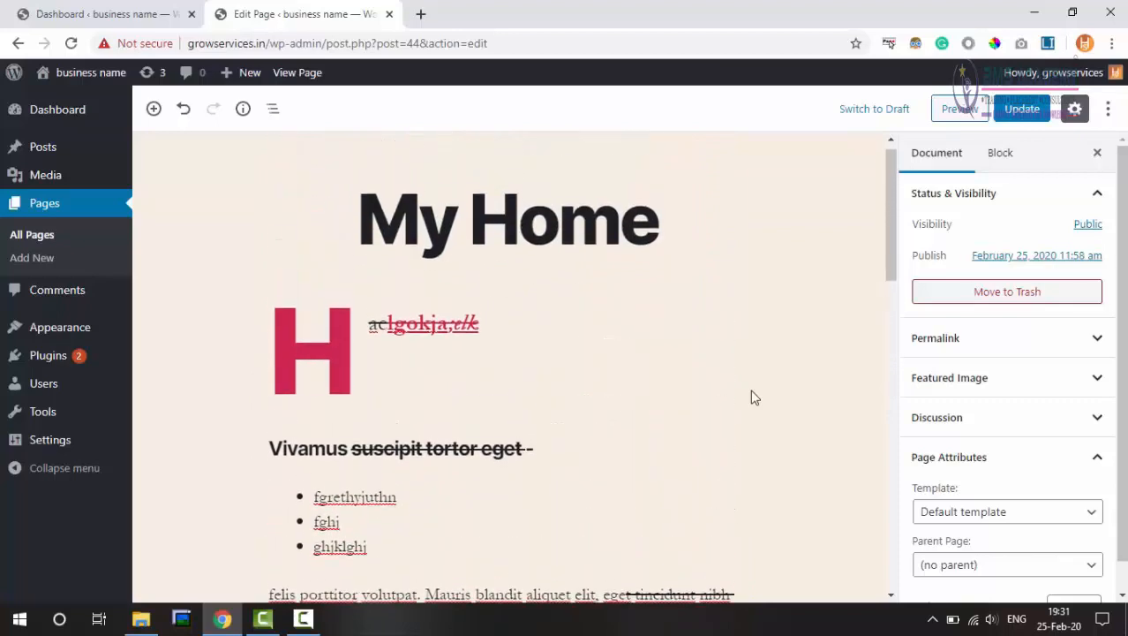
{"action": "scroll", "coordinate": [753, 392], "scroll_direction": "down", "scroll_amount": 4}
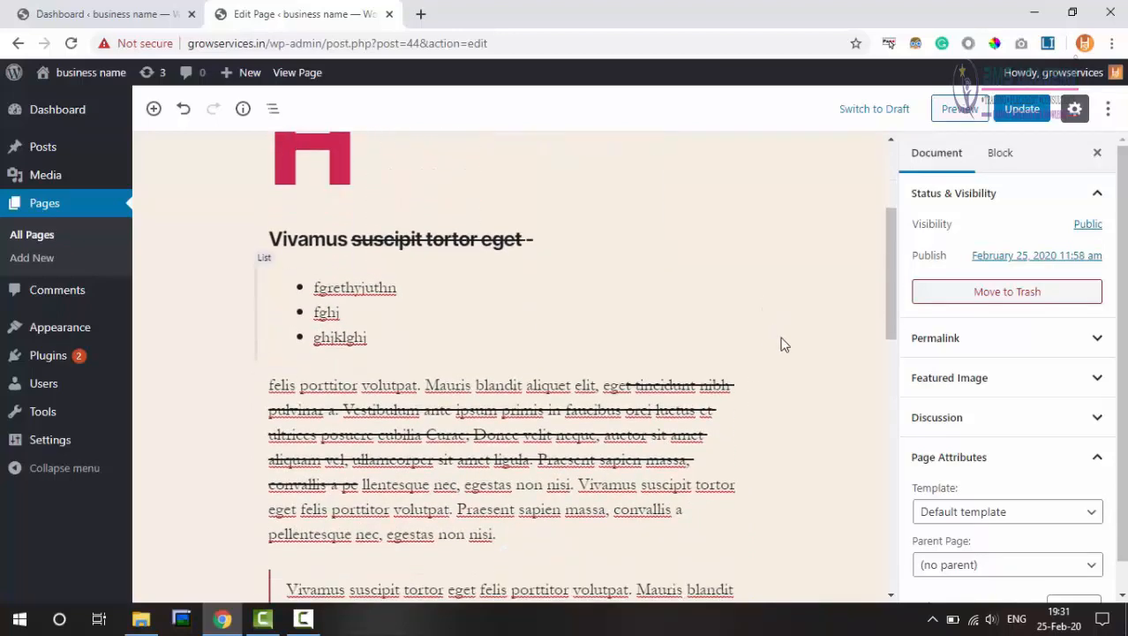